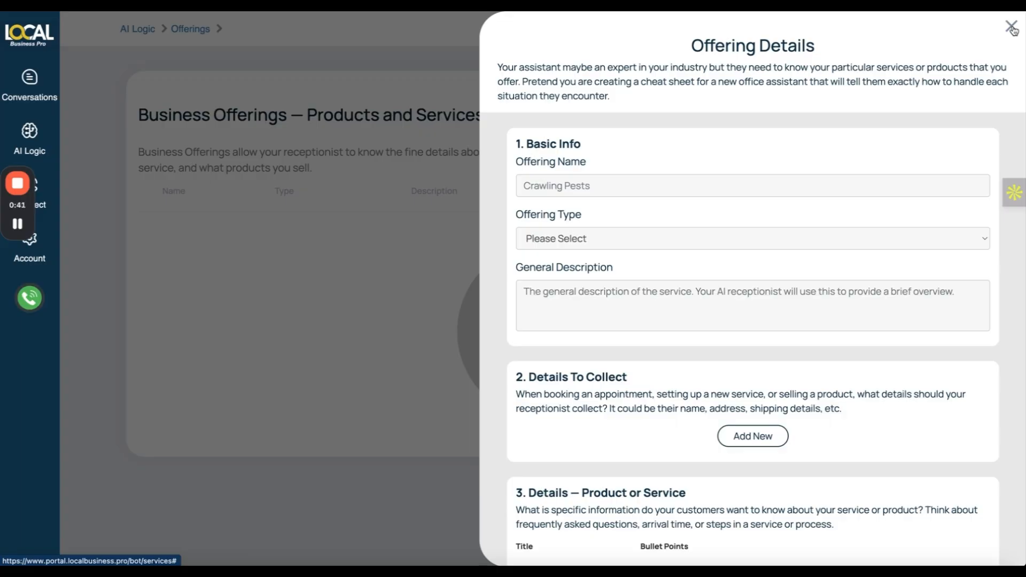
Name the new offering Pre-Emergent and set its offering type to Service.
{"action": "scroll", "coordinate": [783, 193], "scroll_direction": "down", "scroll_amount": 2}
{"action": "scroll", "coordinate": [783, 193], "scroll_direction": "down", "scroll_amount": 6}
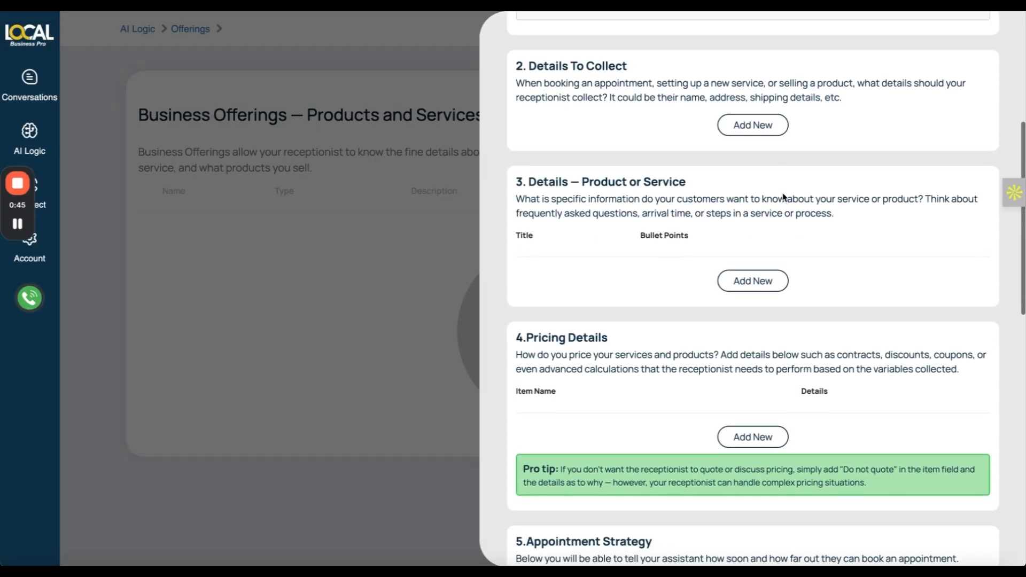
{"action": "scroll", "coordinate": [783, 197], "scroll_direction": "down", "scroll_amount": 2}
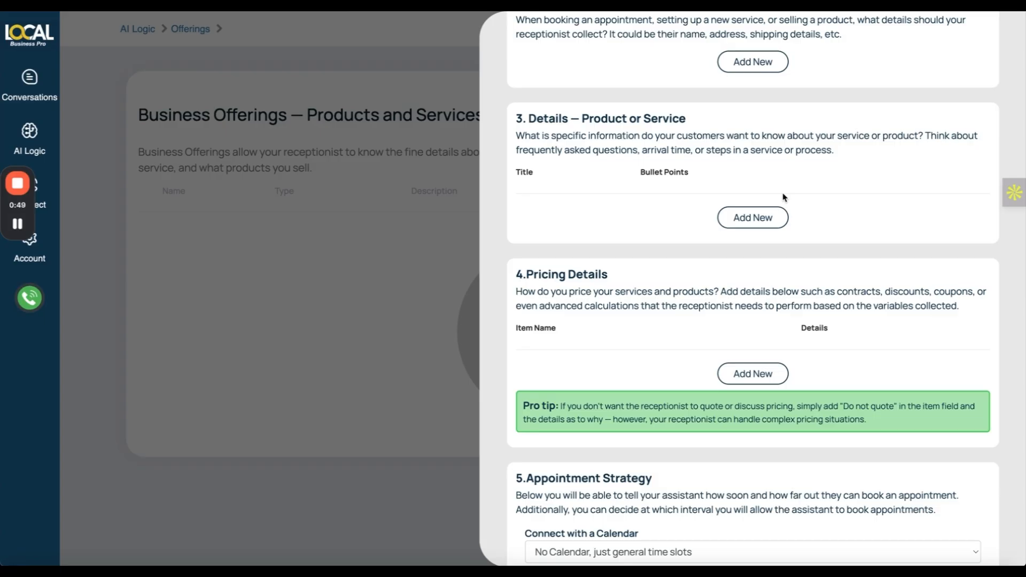
{"action": "scroll", "coordinate": [784, 198], "scroll_direction": "up", "scroll_amount": 10}
{"action": "left_click", "coordinate": [673, 185]}
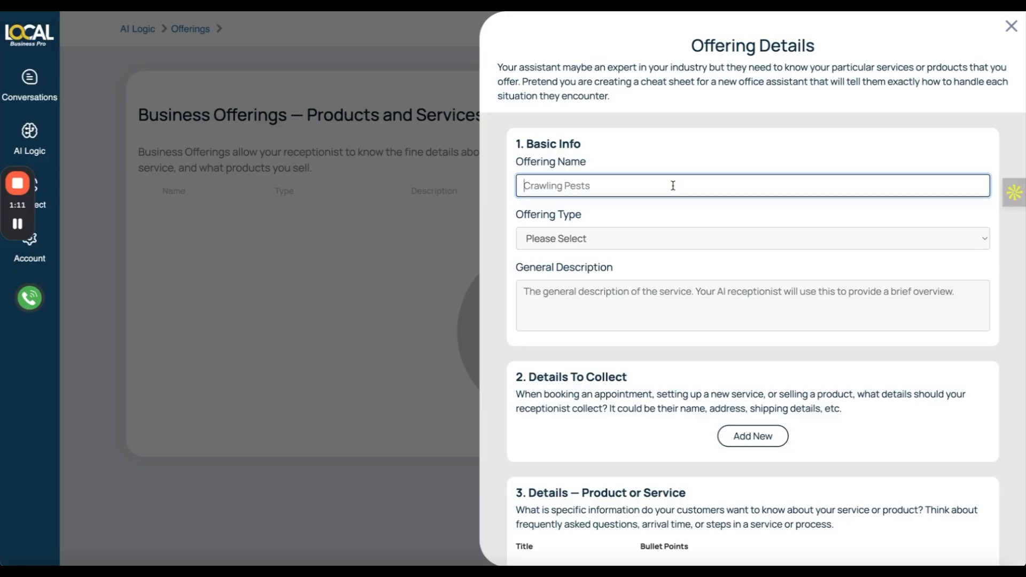
{"action": "type", "text": "Pre-"}
{"action": "mouse_move", "coordinate": [20, 233]}
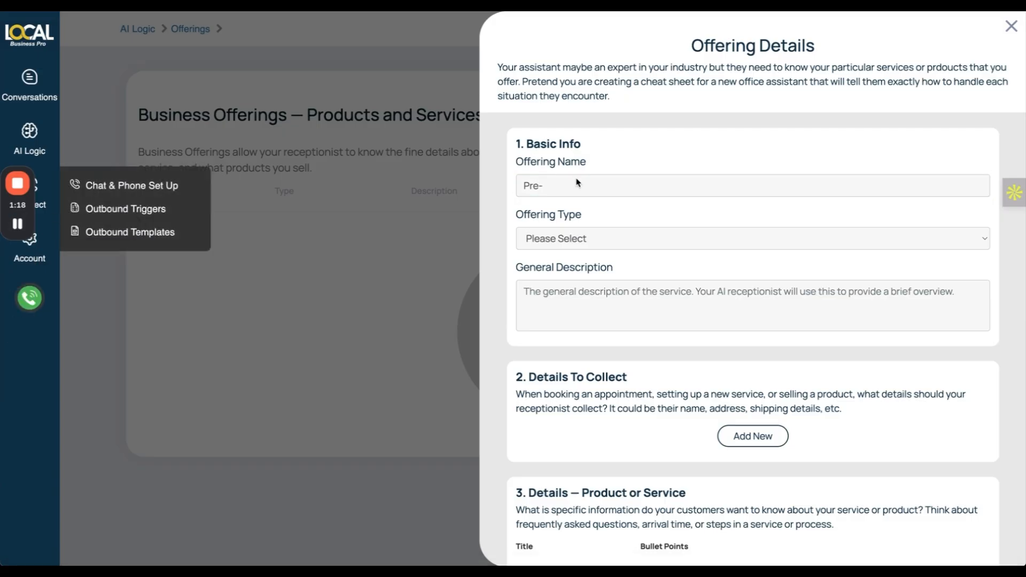
{"action": "triple_click", "coordinate": [650, 189]}
{"action": "type", "text": "pre-emergent"}
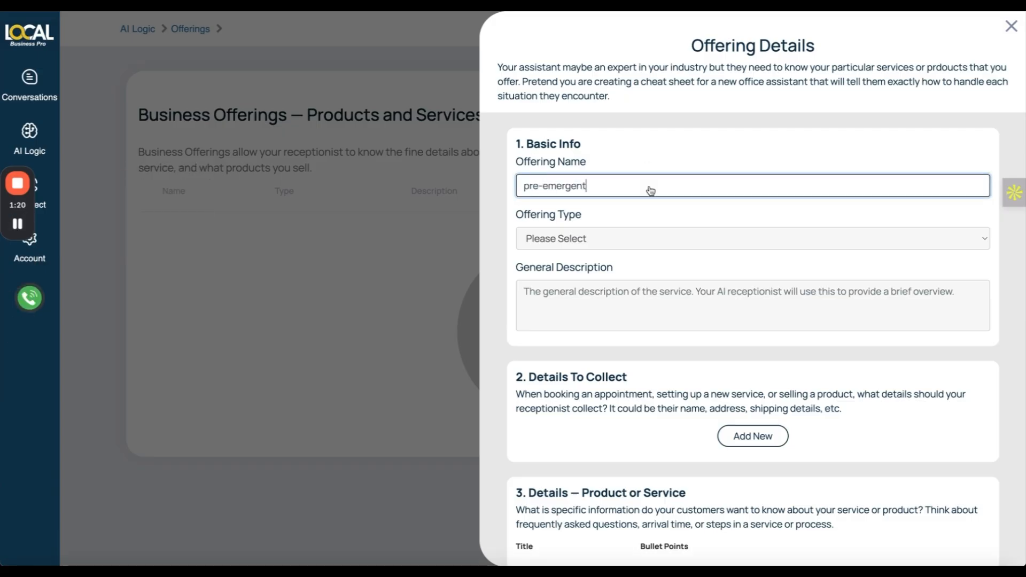
{"action": "left_click", "coordinate": [530, 186]}
{"action": "key", "text": "BackSpace"}
{"action": "type", "text": "P"}
{"action": "left_click", "coordinate": [547, 186]}
{"action": "key", "text": "BackSpace"}
{"action": "type", "text": "E"}
{"action": "left_click", "coordinate": [587, 244]}
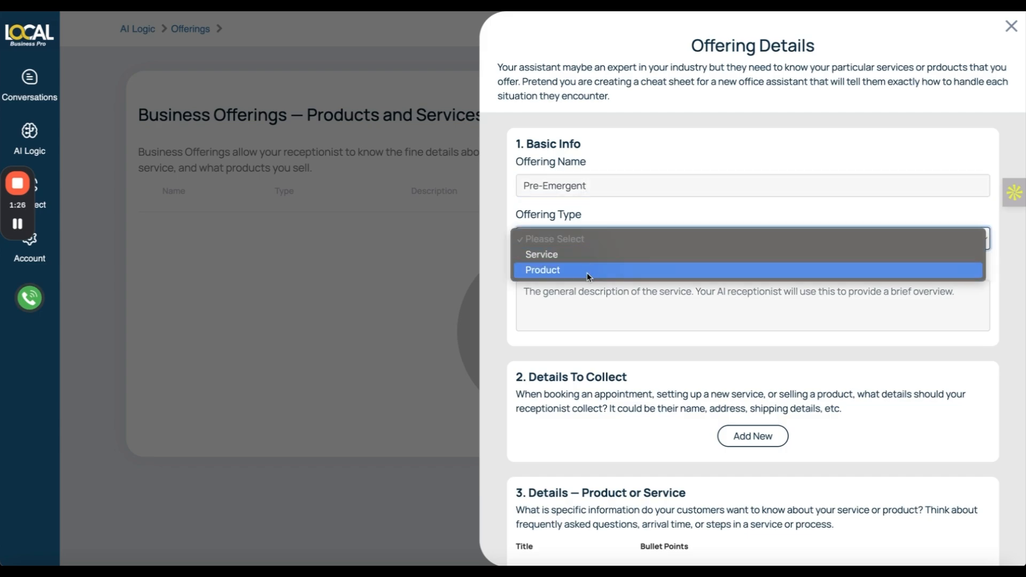
{"action": "left_click", "coordinate": [588, 258]}
Begin the general description with "We will come out and spray to make sure that no weeds grow".
{"action": "left_click", "coordinate": [591, 300]}
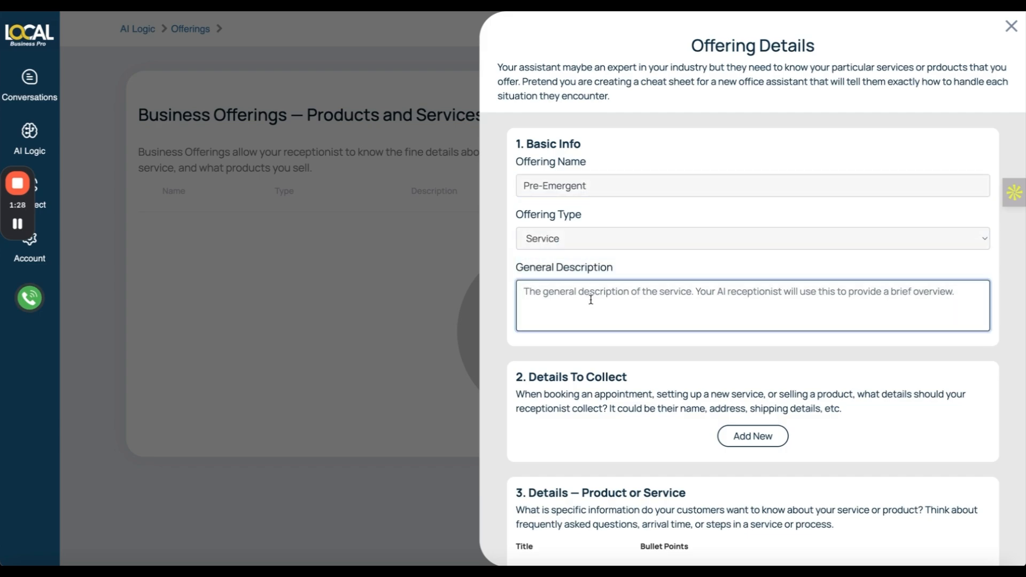
{"action": "type", "text": "We will"}
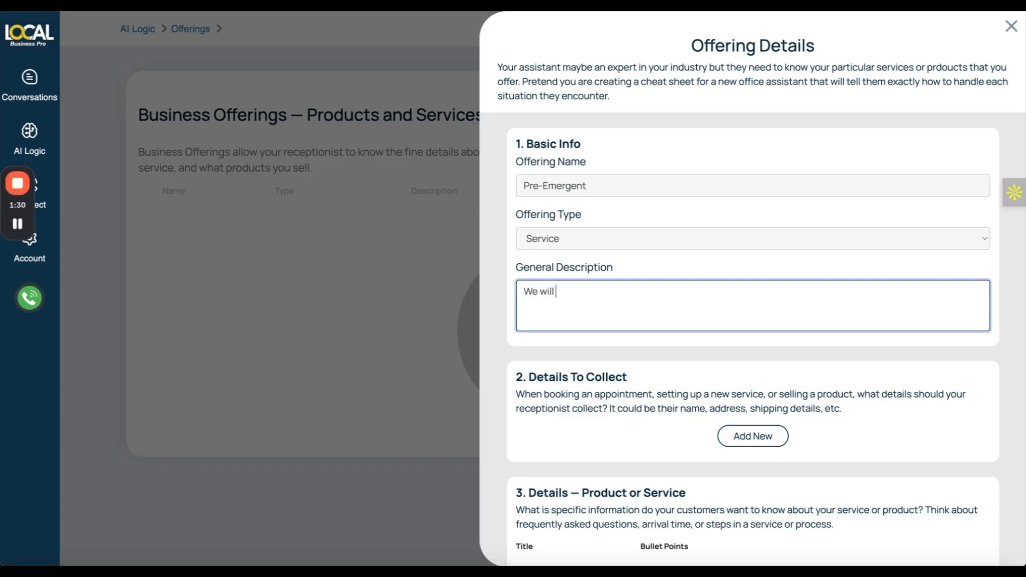
{"action": "type", "text": " come out and spray "}
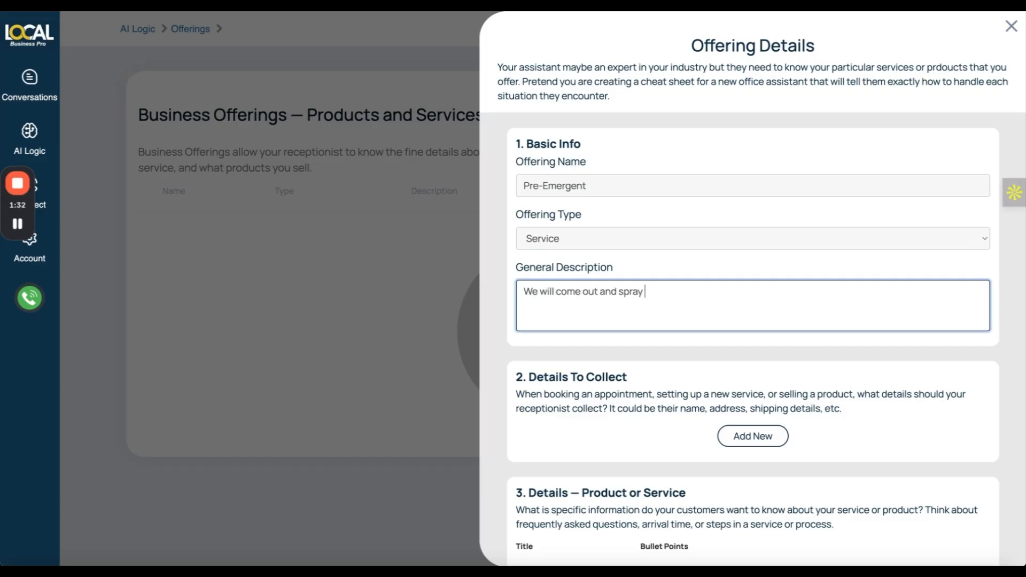
{"action": "type", "text": "to make sure that no weeds grow "}
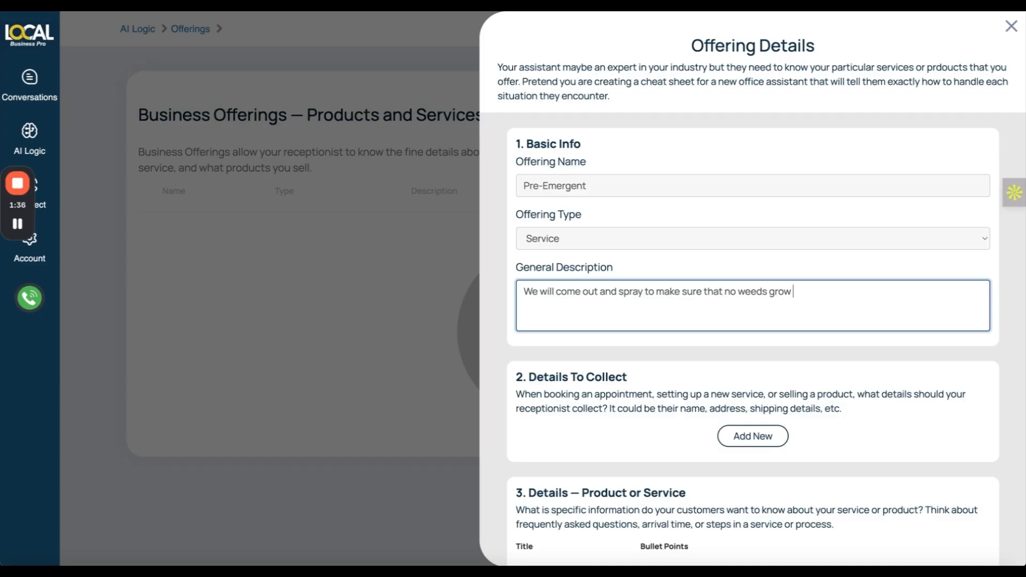
Complete the general description with "in the areas that you want to have free of any and all vegetation.", spelled correctly.
{"action": "type", "text": "in the areas that you want t"}
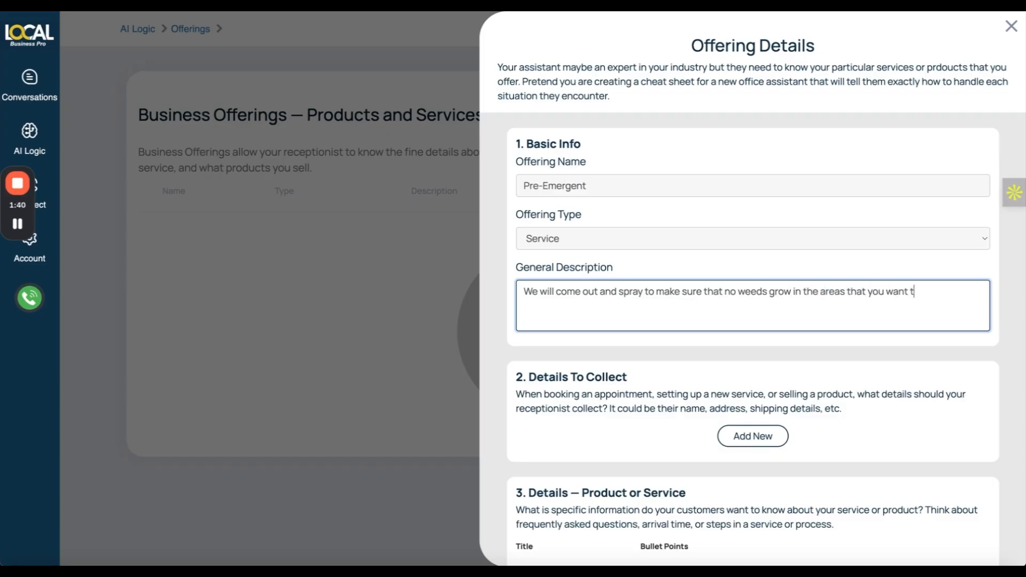
{"action": "type", "text": "o have free of any and all ve"}
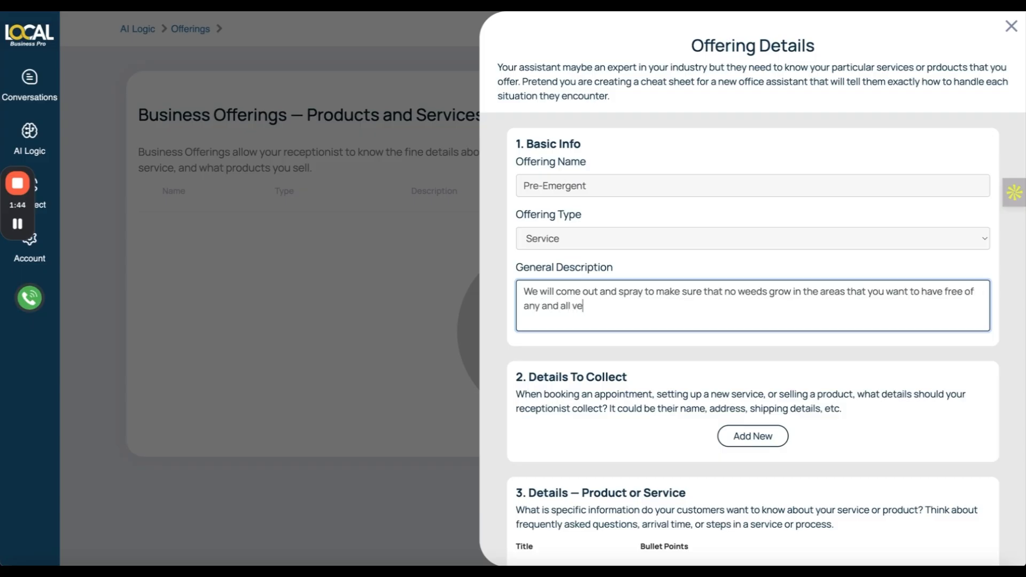
{"action": "type", "text": "gitation."}
{"action": "right_click", "coordinate": [588, 306]}
{"action": "left_click", "coordinate": [621, 261]}
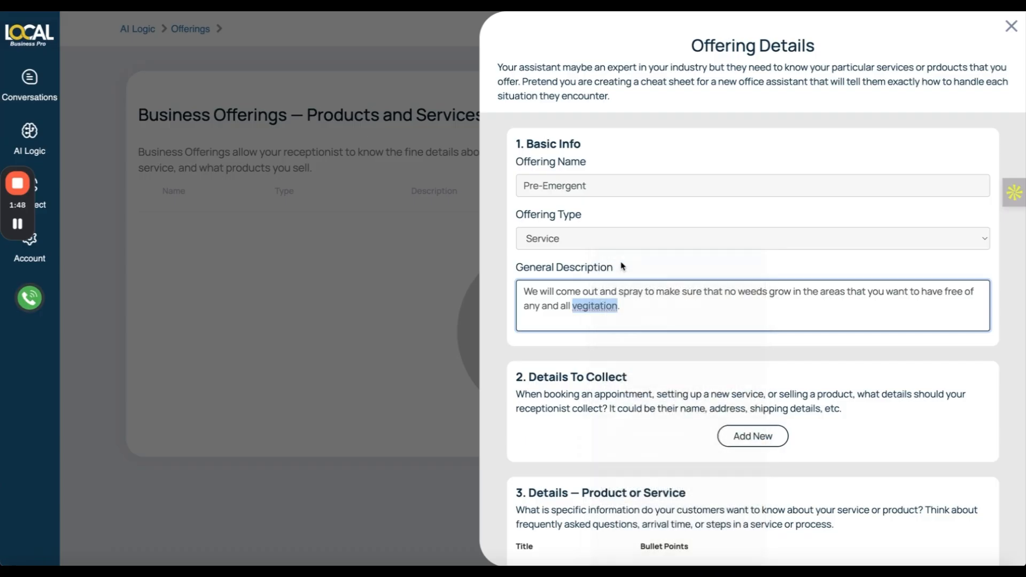
Create First Name and Last Name as details to collect from the customer.
{"action": "scroll", "coordinate": [638, 326], "scroll_direction": "down", "scroll_amount": 5}
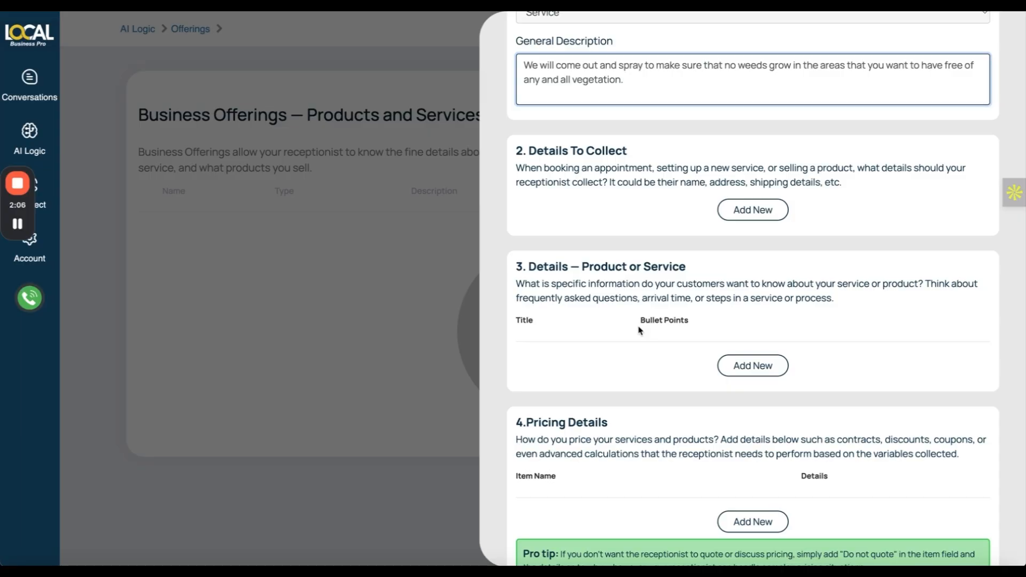
{"action": "left_click", "coordinate": [764, 210]}
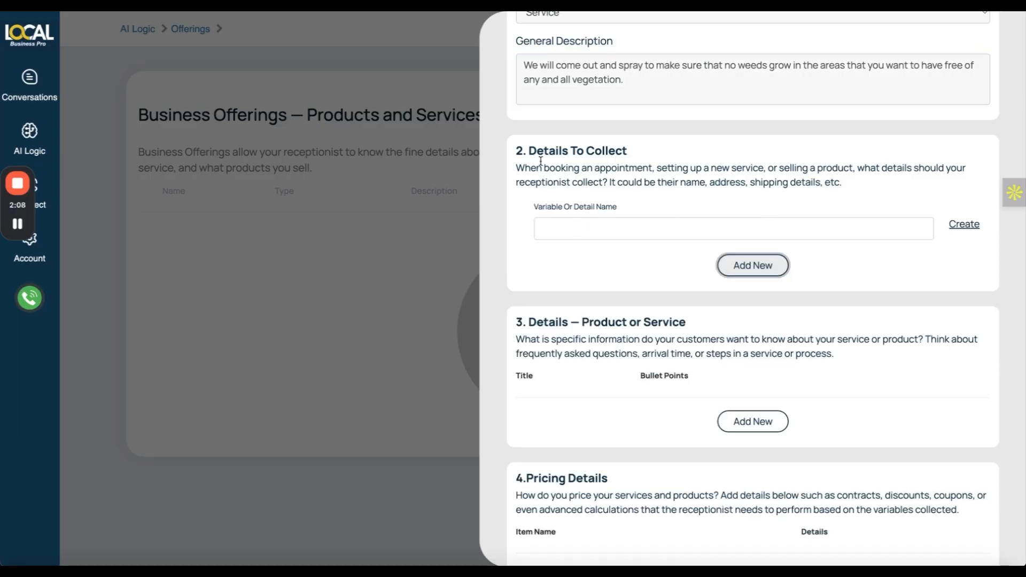
{"action": "left_click", "coordinate": [604, 229]}
{"action": "type", "text": "First Name"}
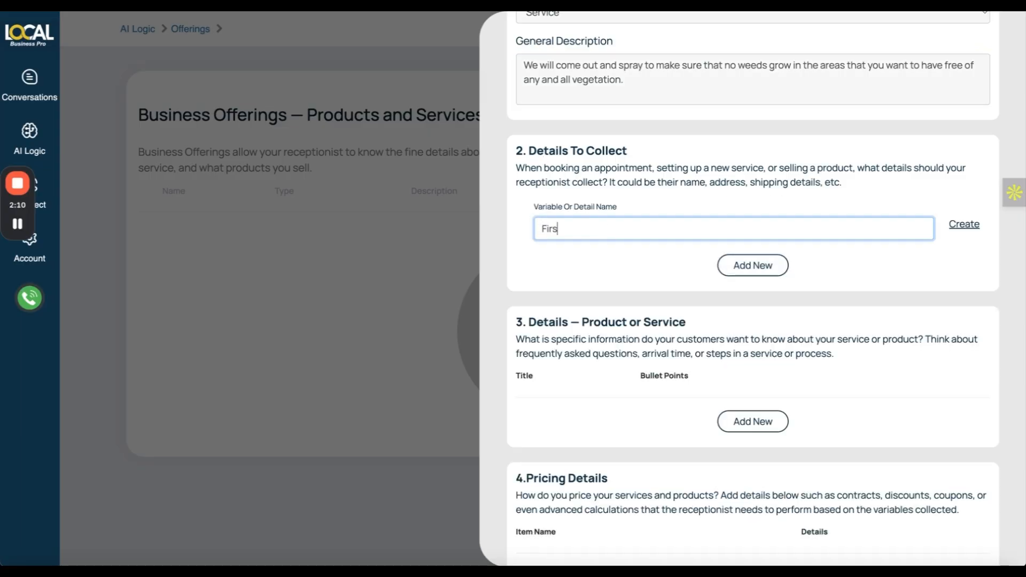
{"action": "left_click", "coordinate": [962, 235]}
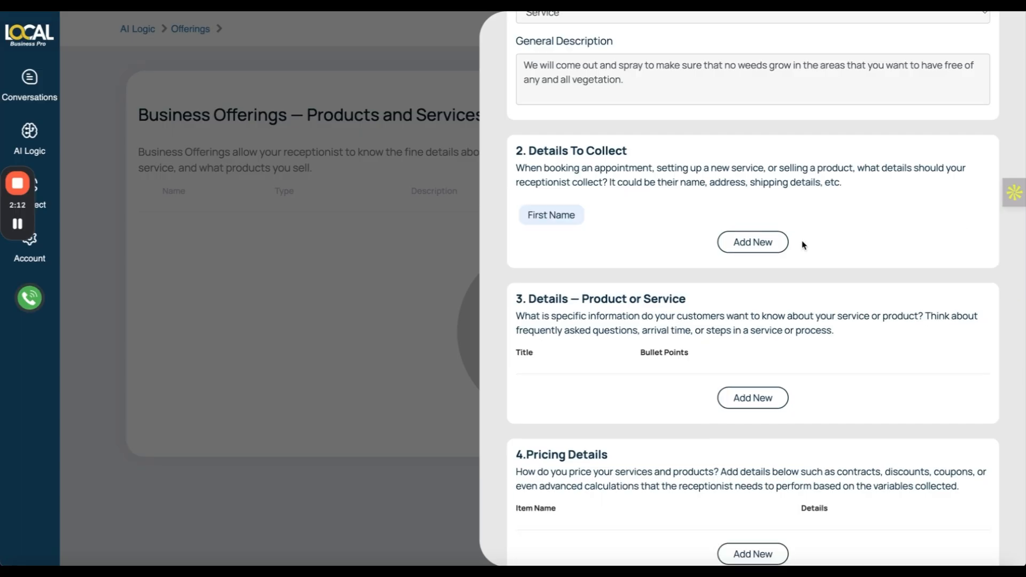
{"action": "left_click", "coordinate": [726, 243]}
{"action": "left_click", "coordinate": [699, 259]}
{"action": "type", "text": "Last Name"}
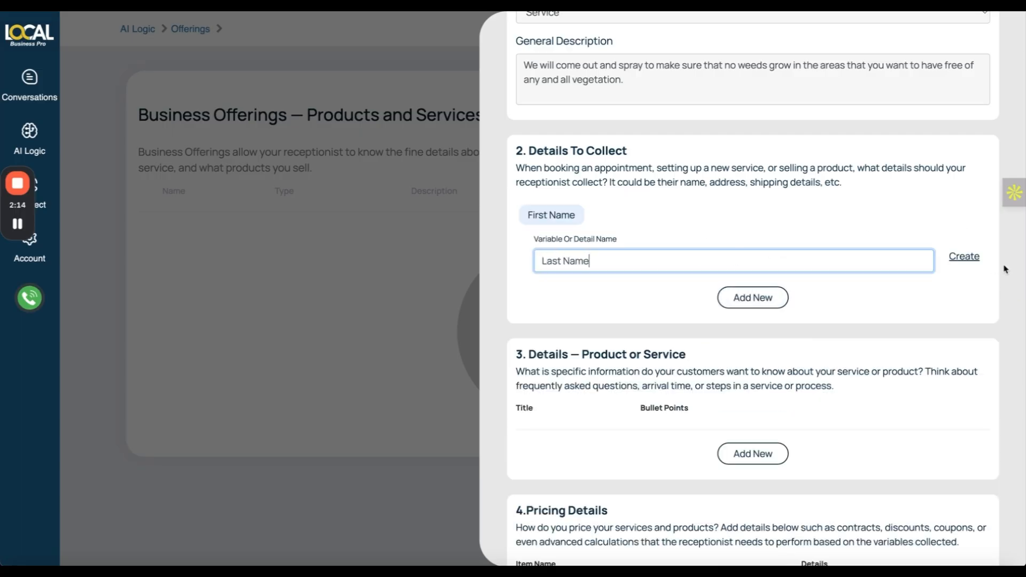
{"action": "left_click", "coordinate": [964, 257]}
Add Service Address and Lot Size to the details to collect.
{"action": "left_click", "coordinate": [728, 235]}
{"action": "left_click", "coordinate": [690, 253]}
{"action": "type", "text": "Service Address"}
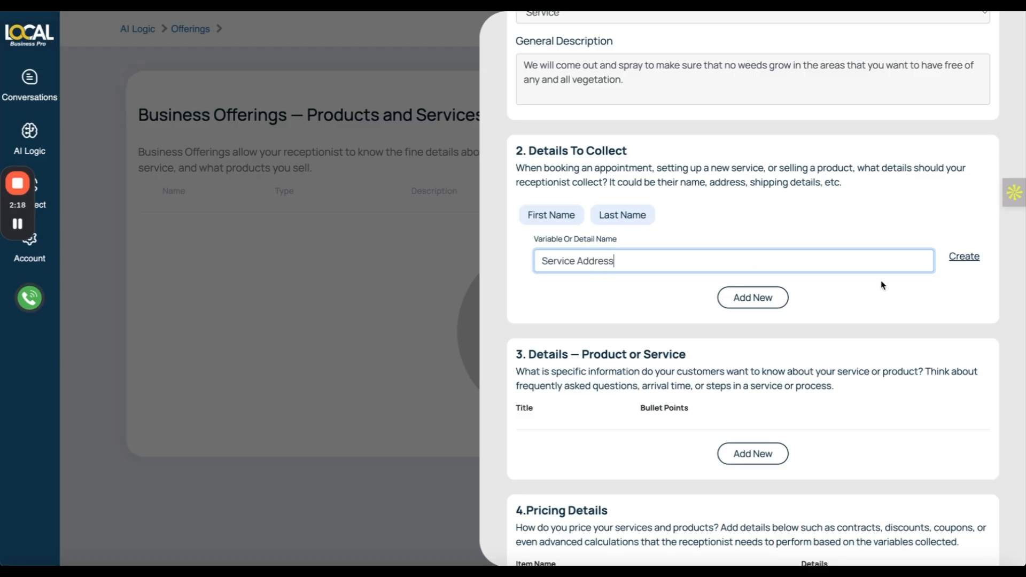
{"action": "left_click", "coordinate": [964, 256]}
{"action": "left_click", "coordinate": [773, 242]}
{"action": "left_click", "coordinate": [729, 269]}
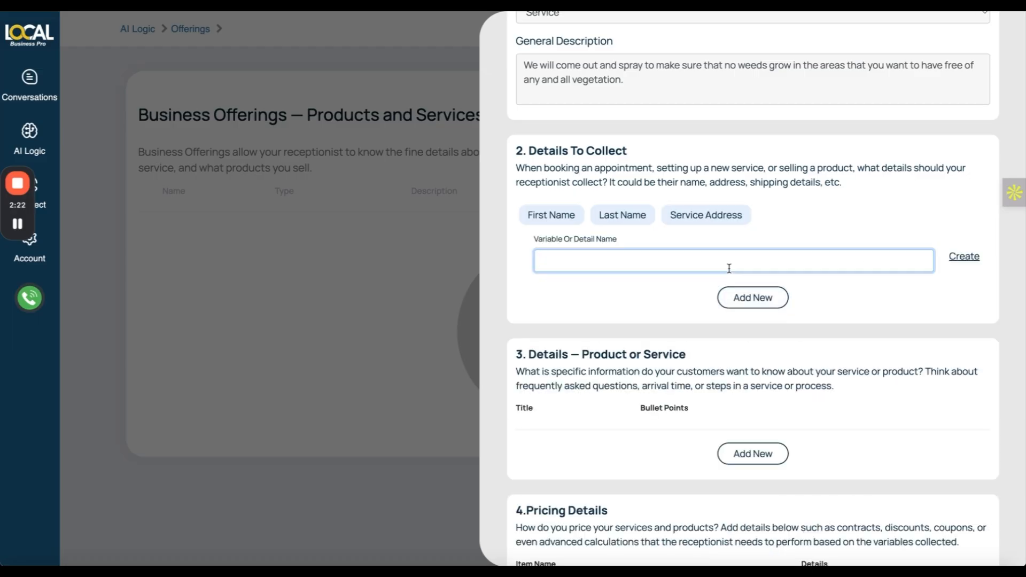
{"action": "type", "text": "Lot Size"}
{"action": "left_click", "coordinate": [966, 258]}
Add Desired Timeframe to the details to collect, with Timeframe written as one word.
{"action": "left_click", "coordinate": [770, 243]}
{"action": "left_click", "coordinate": [765, 261]}
{"action": "type", "text": "D"}
{"action": "key", "text": "BackSpace"}
{"action": "type", "text": "Des"}
{"action": "key", "text": "BackSpace"}
{"action": "key", "text": "BackSpace"}
{"action": "key", "text": "BackSpace"}
{"action": "type", "text": "Desired Timeframe"}
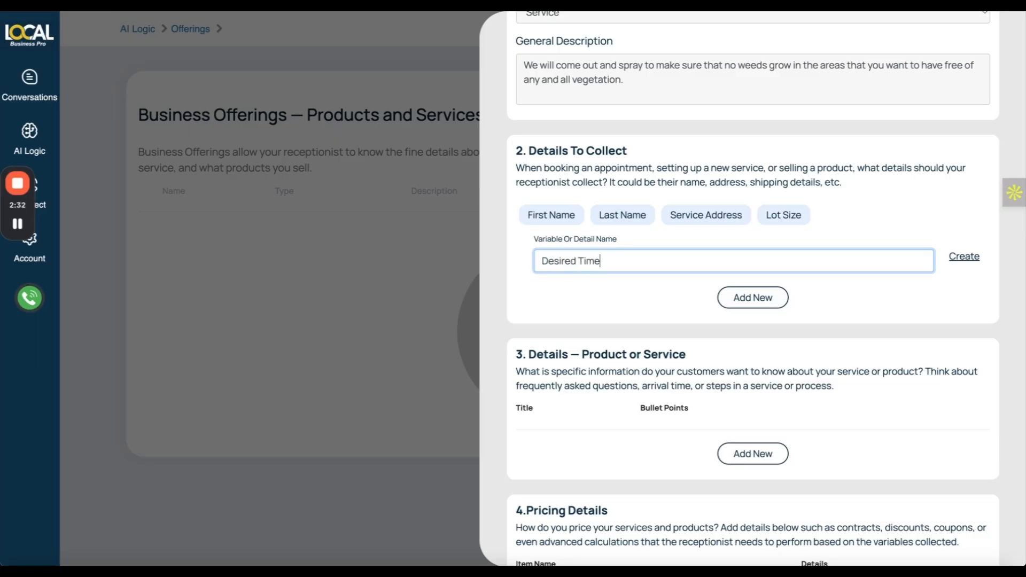
{"action": "key", "text": "BackSpace"}
{"action": "key", "text": "BackSpace"}
{"action": "key", "text": "BackSpace"}
{"action": "key", "text": "BackSpace"}
{"action": "key", "text": "BackSpace"}
{"action": "type", "text": "Frame"}
{"action": "key", "text": "BackSpace"}
{"action": "key", "text": "BackSpace"}
{"action": "key", "text": "BackSpace"}
{"action": "key", "text": "BackSpace"}
{"action": "key", "text": "BackSpace"}
{"action": "key", "text": "BackSpace"}
{"action": "type", "text": "frame"}
{"action": "left_click", "coordinate": [965, 257]}
Add Commercial or Residential to the details to collect.
{"action": "left_click", "coordinate": [775, 249]}
{"action": "type", "text": "Commercial or Residential"}
{"action": "left_click", "coordinate": [964, 257]}
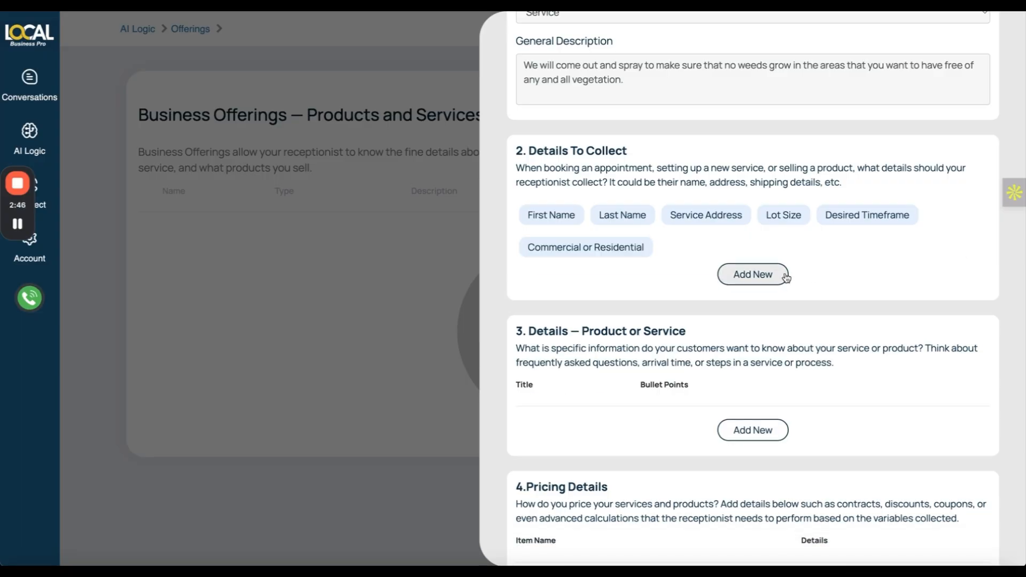
Start a new product or service detail titled "Step by Step Process".
{"action": "scroll", "coordinate": [786, 278], "scroll_direction": "down", "scroll_amount": 3}
{"action": "scroll", "coordinate": [786, 278], "scroll_direction": "down", "scroll_amount": 6}
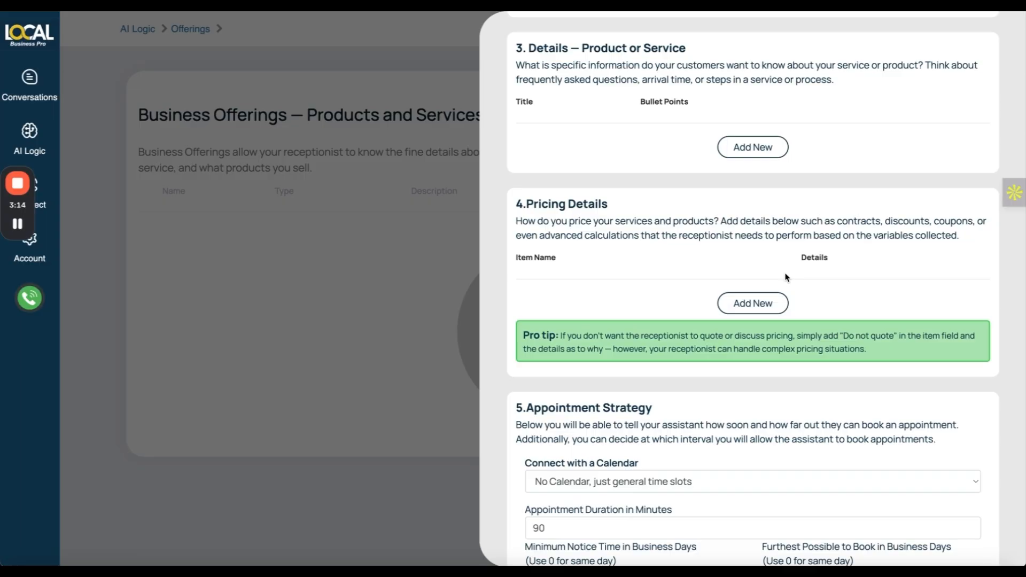
{"action": "left_click", "coordinate": [747, 150]}
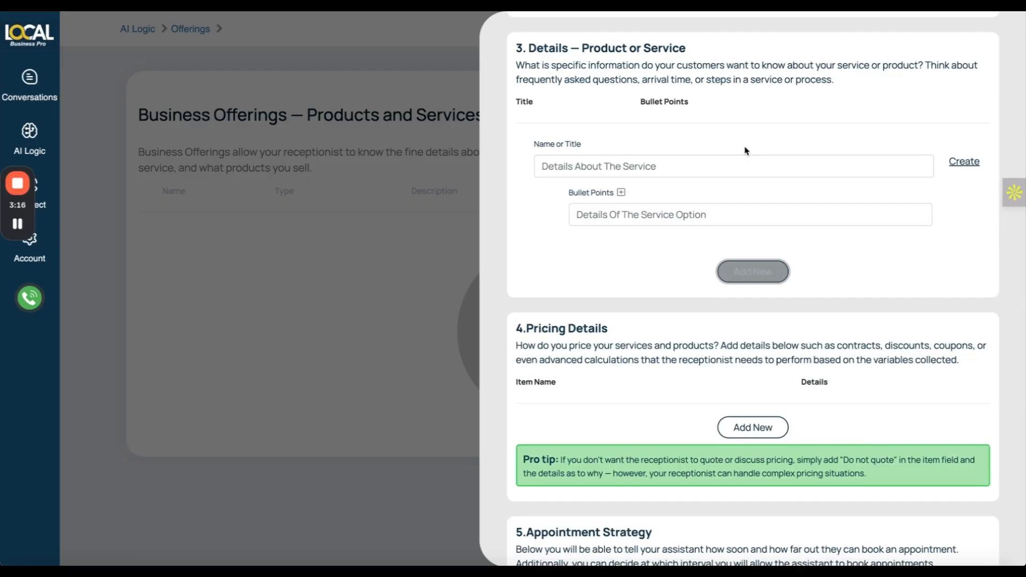
{"action": "left_click", "coordinate": [664, 171]}
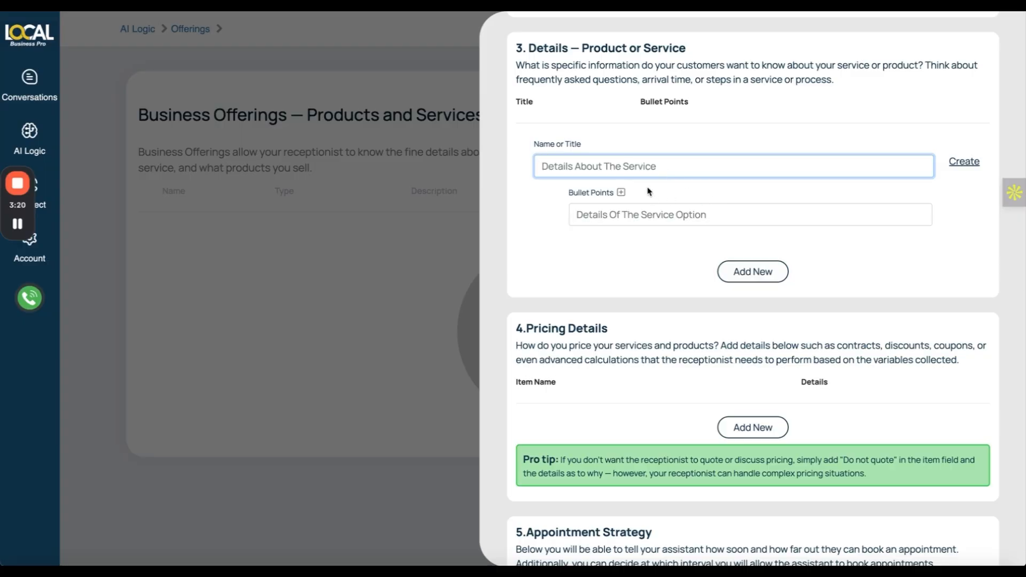
{"action": "type", "text": "Step"}
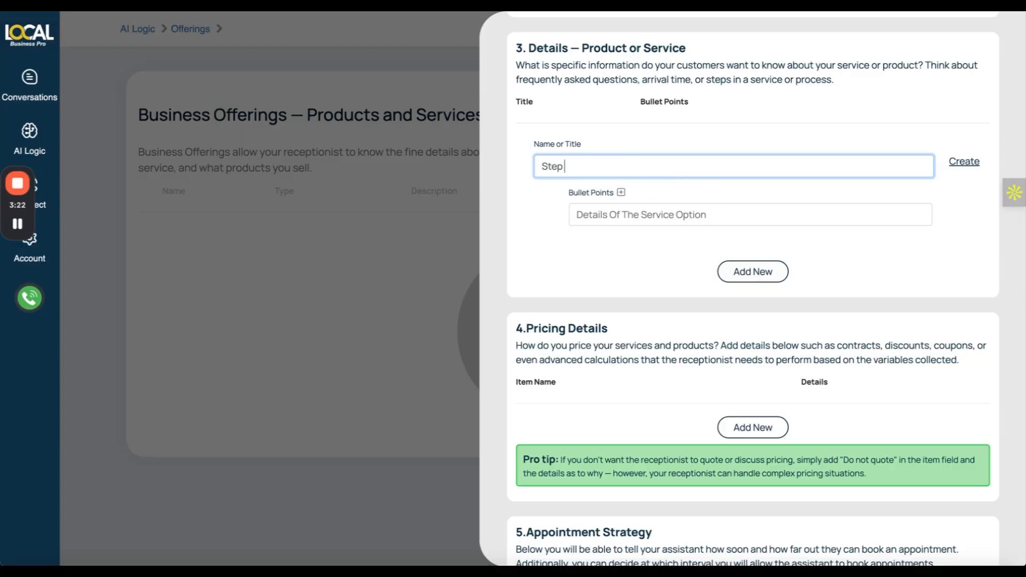
{"action": "type", "text": " by Step Process"}
Enter the bullet point "1. We show up and remove all derby to make sure the ground is clear before we begin treatment.".
{"action": "left_click", "coordinate": [647, 219]}
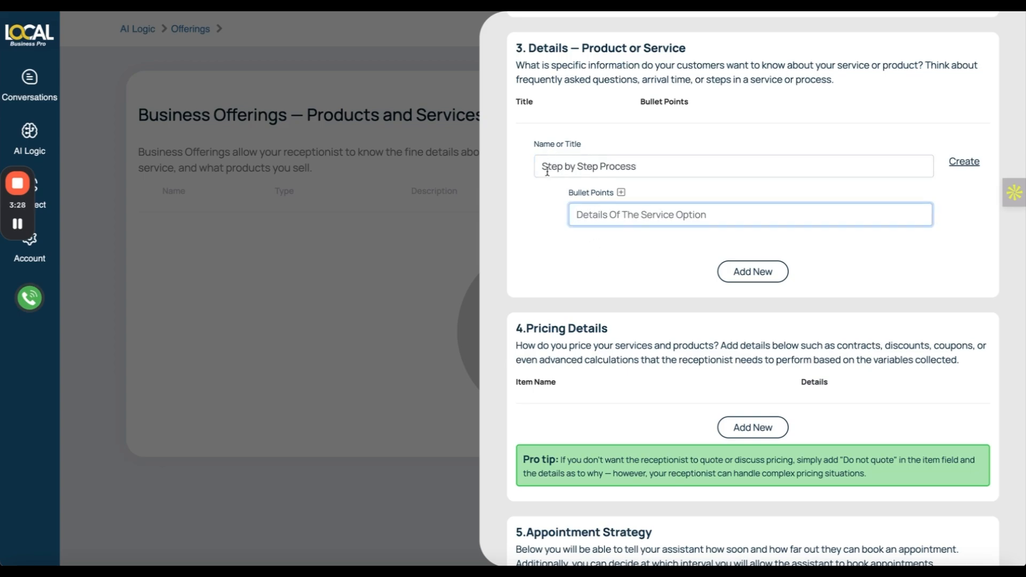
{"action": "type", "text": "1."}
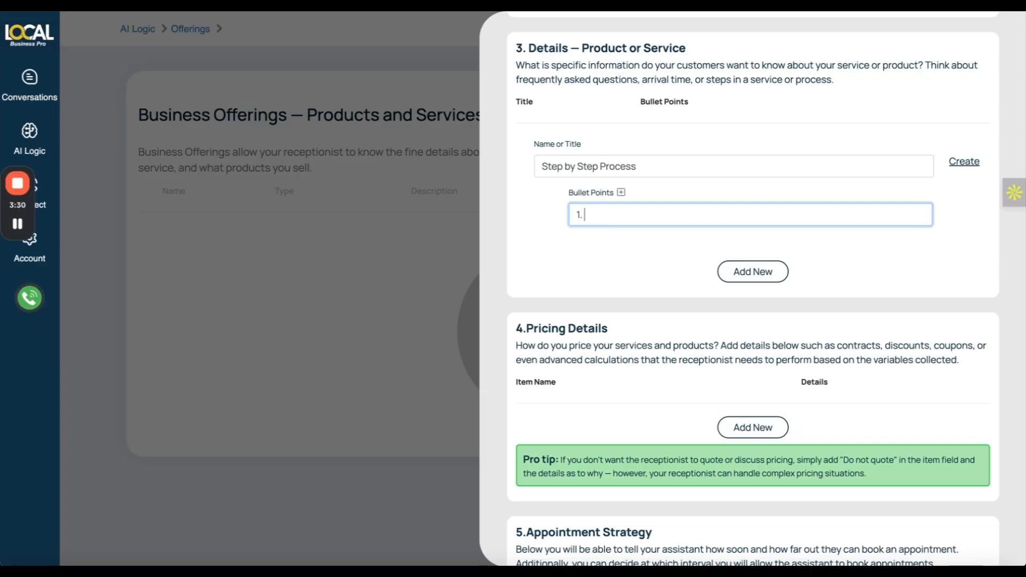
{"action": "type", "text": " We show up and remove all d"}
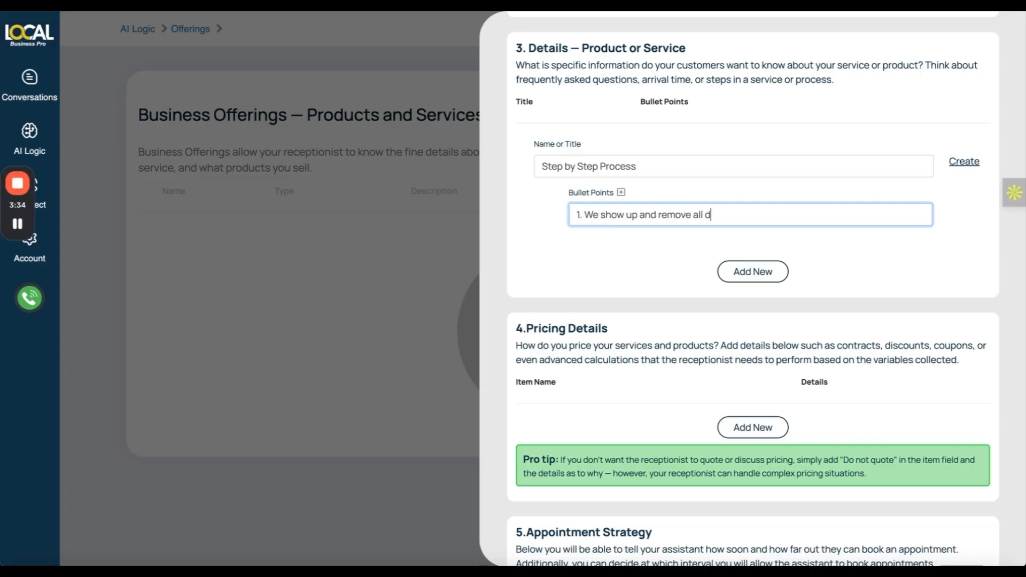
{"action": "type", "text": "ebrey"}
{"action": "right_click", "coordinate": [705, 213]}
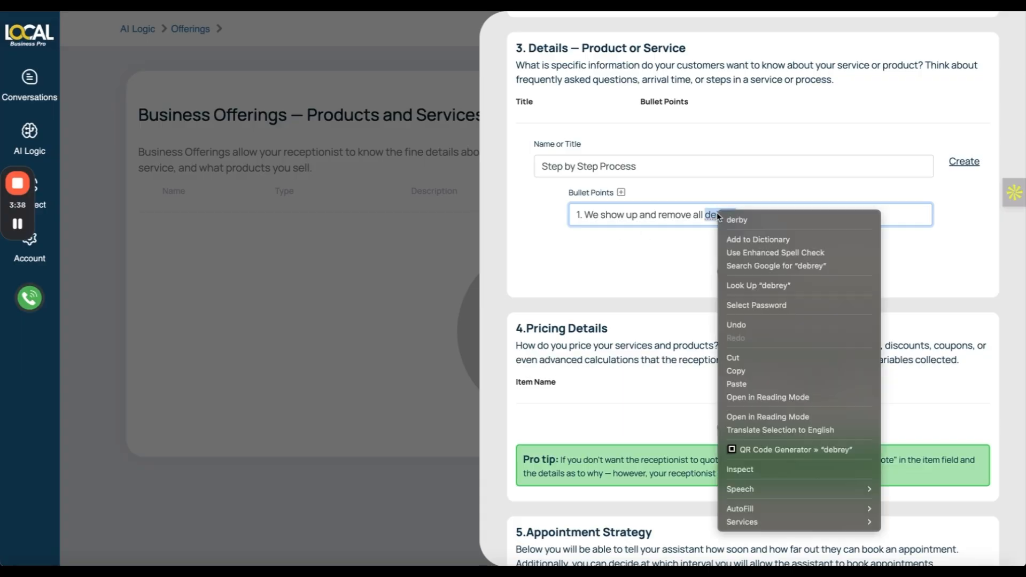
{"action": "left_click", "coordinate": [749, 220]}
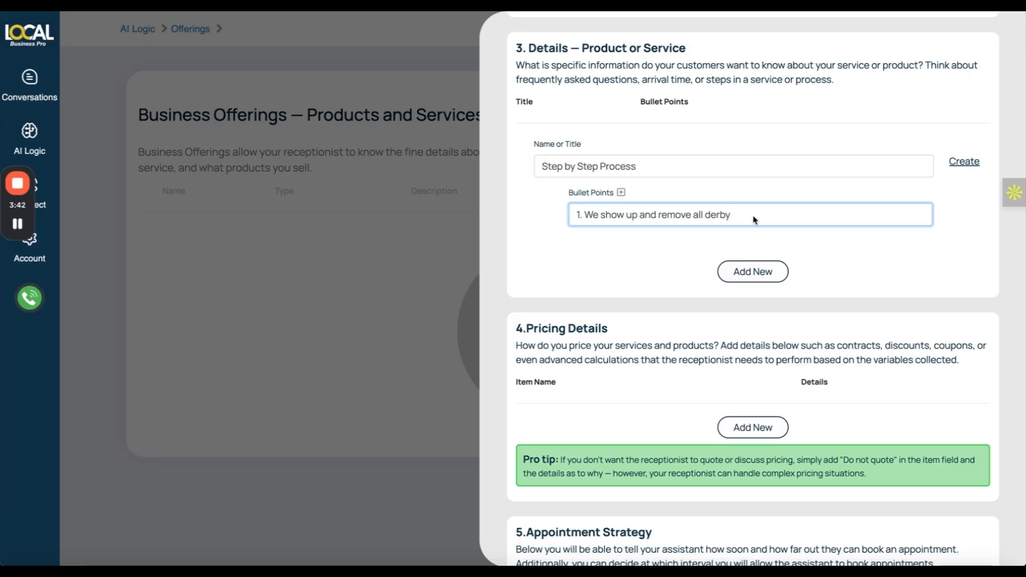
{"action": "type", "text": "to make sure the ground is clear efor"}
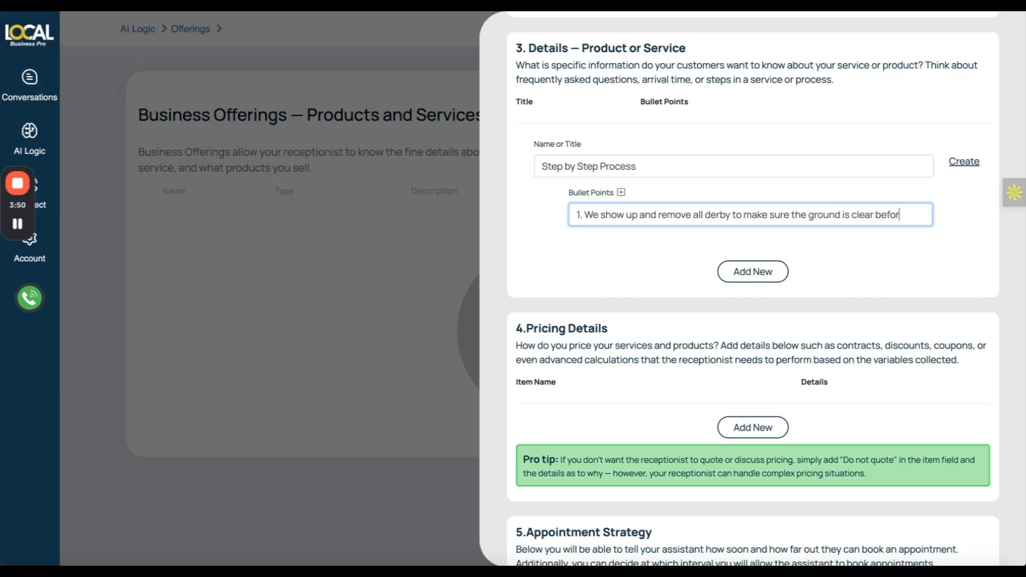
{"action": "type", "text": "e we begin treatment."}
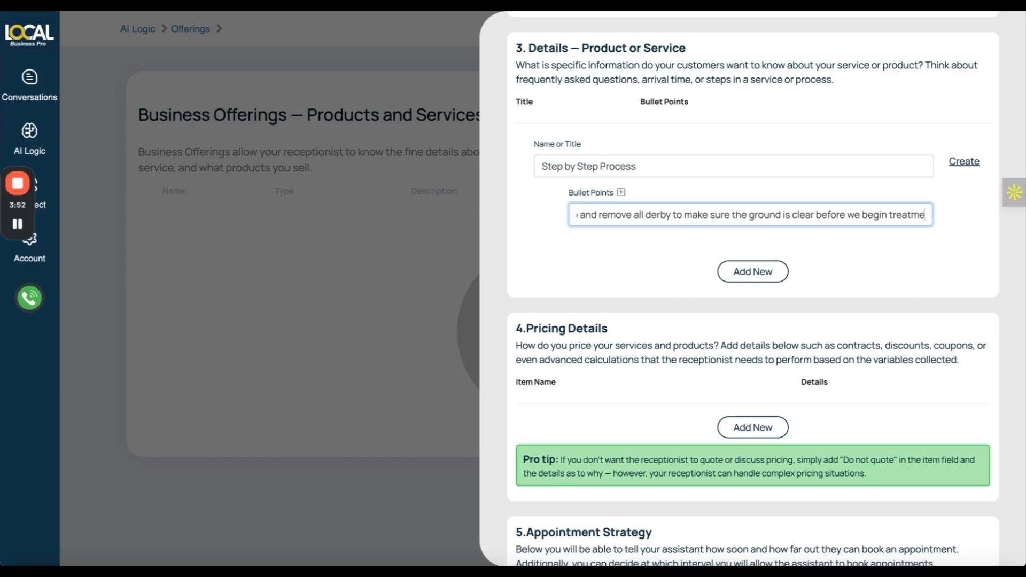
Add the bullet point "2. Then we cut down any overgrown vegetation." to the Step by Step Process detail.
{"action": "left_click", "coordinate": [620, 192]}
{"action": "left_click", "coordinate": [626, 216]}
{"action": "type", "text": "2."}
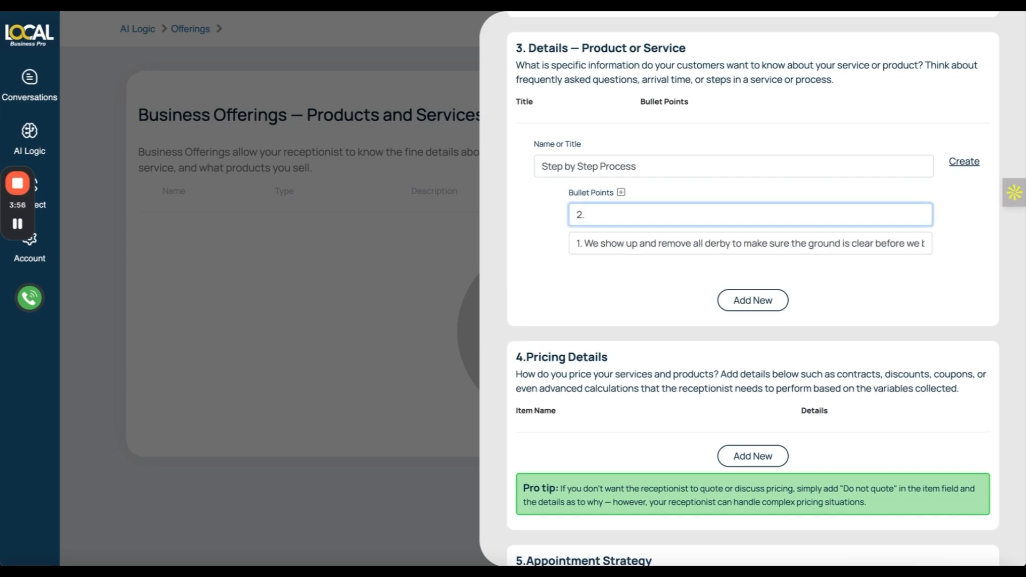
{"action": "type", "text": " Then we cut down any overrown"}
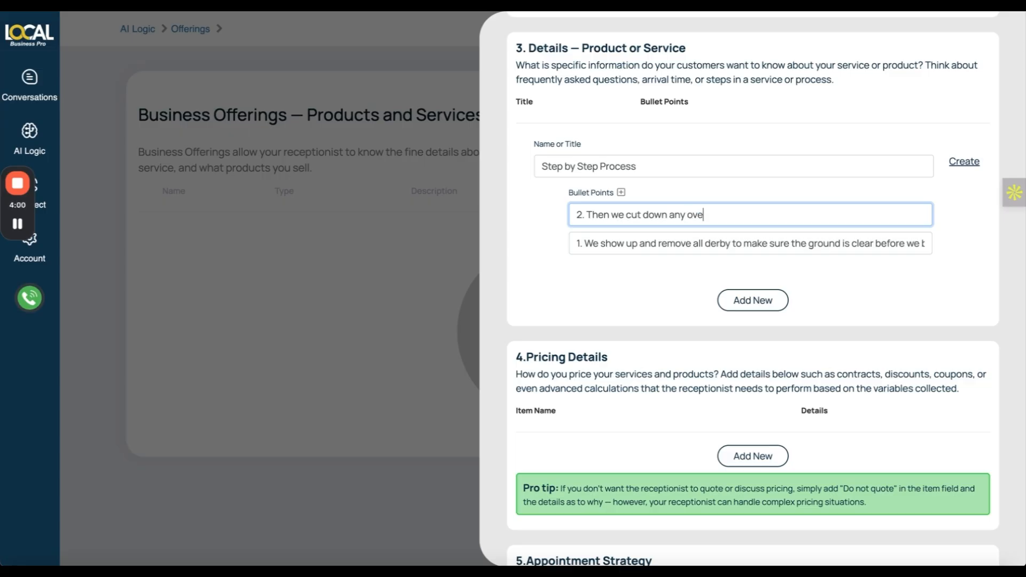
{"action": "key", "text": "BackSpace"}
{"action": "key", "text": "BackSpace"}
{"action": "key", "text": "BackSpace"}
{"action": "key", "text": "BackSpace"}
{"action": "type", "text": "grown vegitation"}
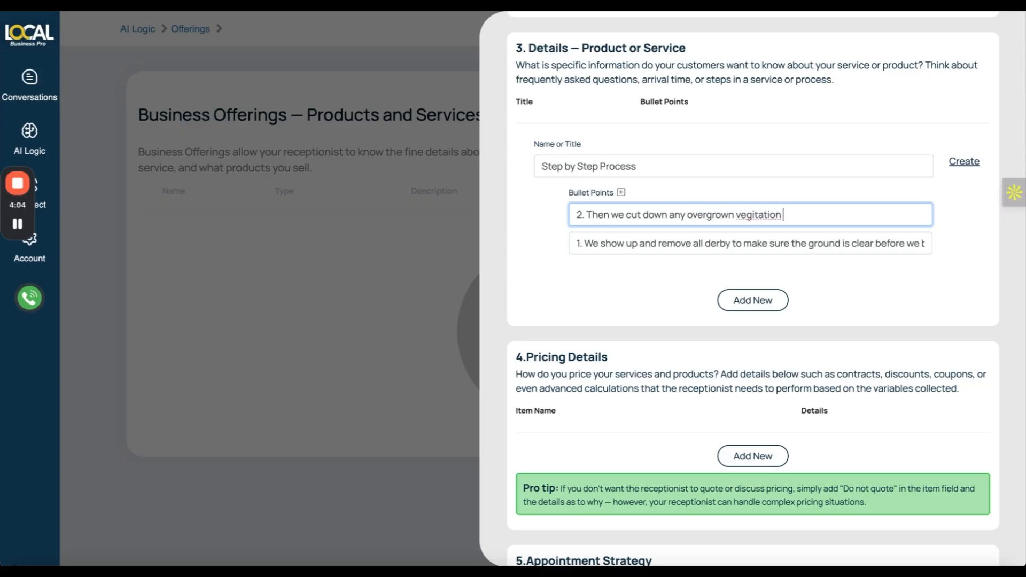
{"action": "key", "text": "BackSpace"}
{"action": "key", "text": "BackSpace"}
{"action": "key", "text": "BackSpace"}
{"action": "key", "text": "BackSpace"}
{"action": "key", "text": "BackSpace"}
{"action": "key", "text": "BackSpace"}
{"action": "key", "text": "BackSpace"}
{"action": "type", "text": "eg"}
{"action": "type", "text": "tation ."}
Add the bullet point "3. We apply the treatment" to the Step by Step Process detail.
{"action": "left_click", "coordinate": [621, 192]}
{"action": "left_click", "coordinate": [604, 216]}
{"action": "type", "text": "3. We apply "}
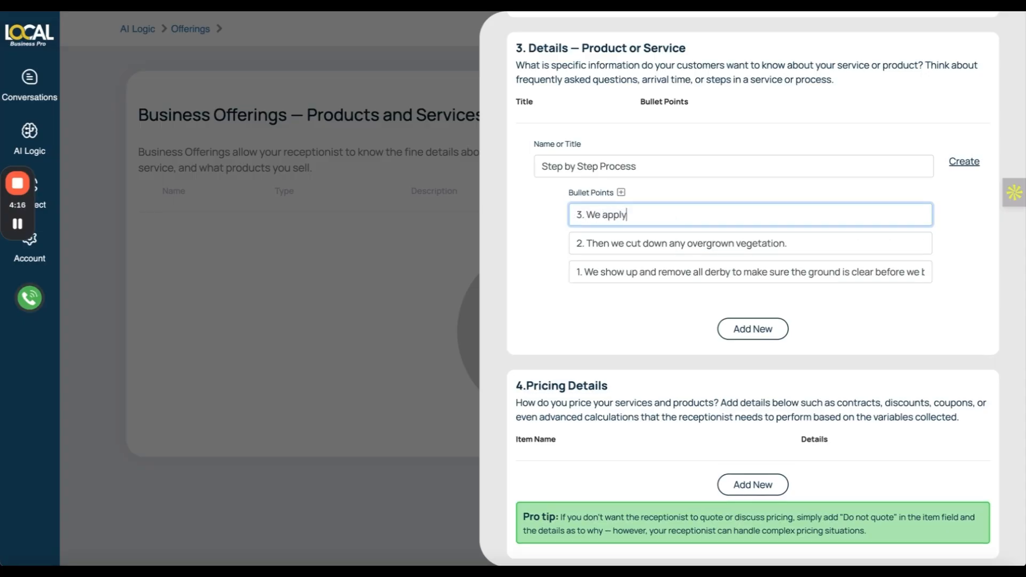
{"action": "type", "text": "a"}
{"action": "key", "text": "BackSpace"}
{"action": "type", "text": "the treatment"}
Add the bullet point "4. We set up signs so that people know not to walk on the treated areas.".
{"action": "left_click", "coordinate": [621, 192]}
{"action": "left_click", "coordinate": [619, 215]}
{"action": "type", "text": "4. We "}
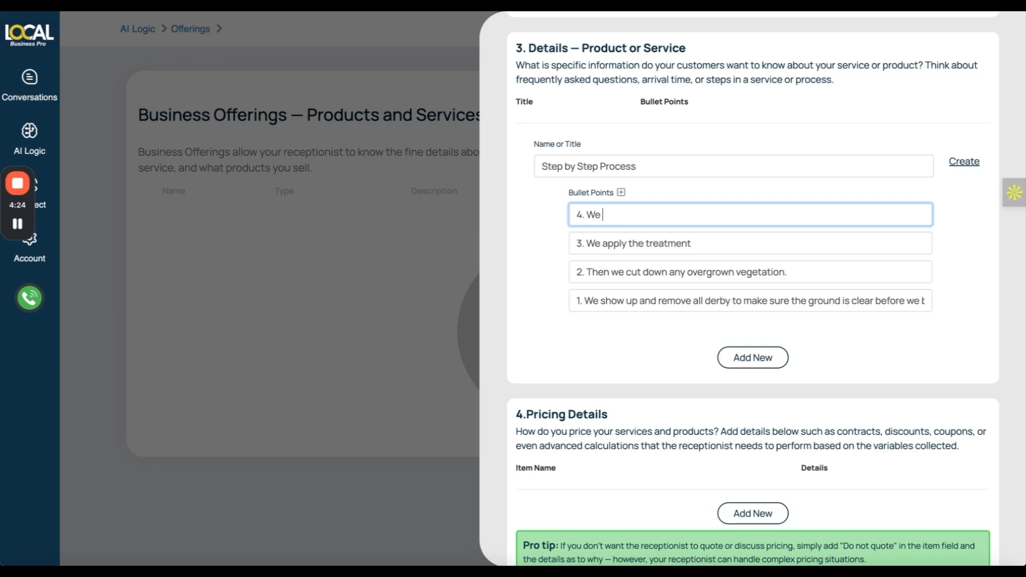
{"action": "type", "text": "set up signs so that people know not to walk on the treated areas ."}
Add "5. We come back in two weeks to inspect and retreat any areas that didn't quite take." and create the Step by Step Process detail.
{"action": "left_click", "coordinate": [621, 192]}
{"action": "left_click", "coordinate": [609, 220]}
{"action": "type", "text": "5. We come back in"}
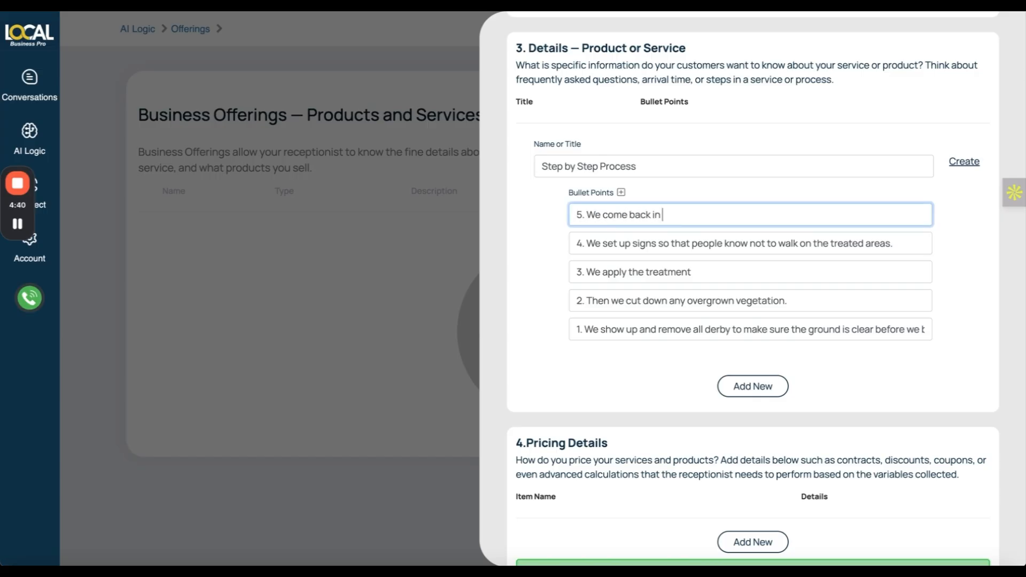
{"action": "type", "text": " two weeks to inspe"}
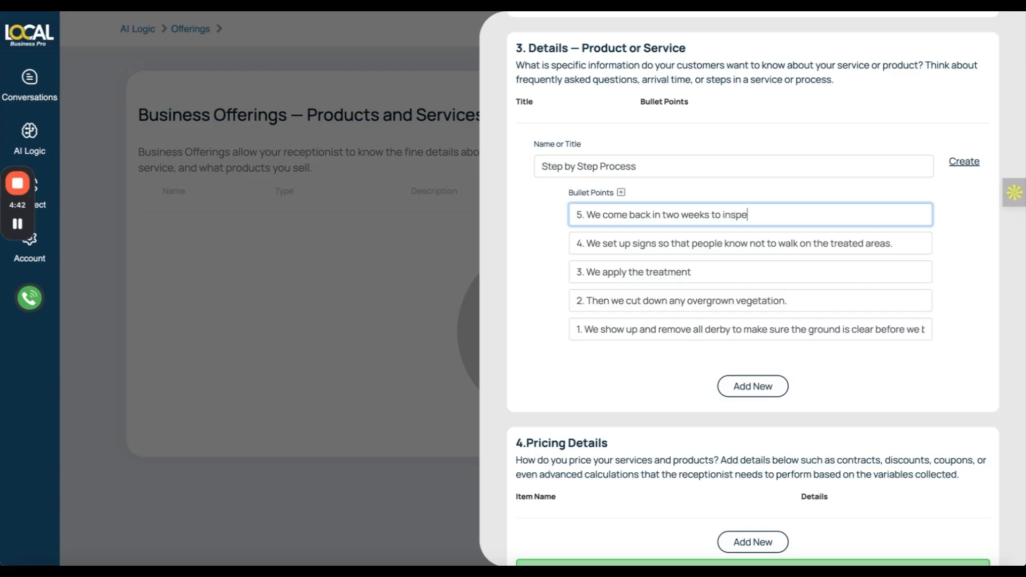
{"action": "type", "text": "ct and retreat any areas t"}
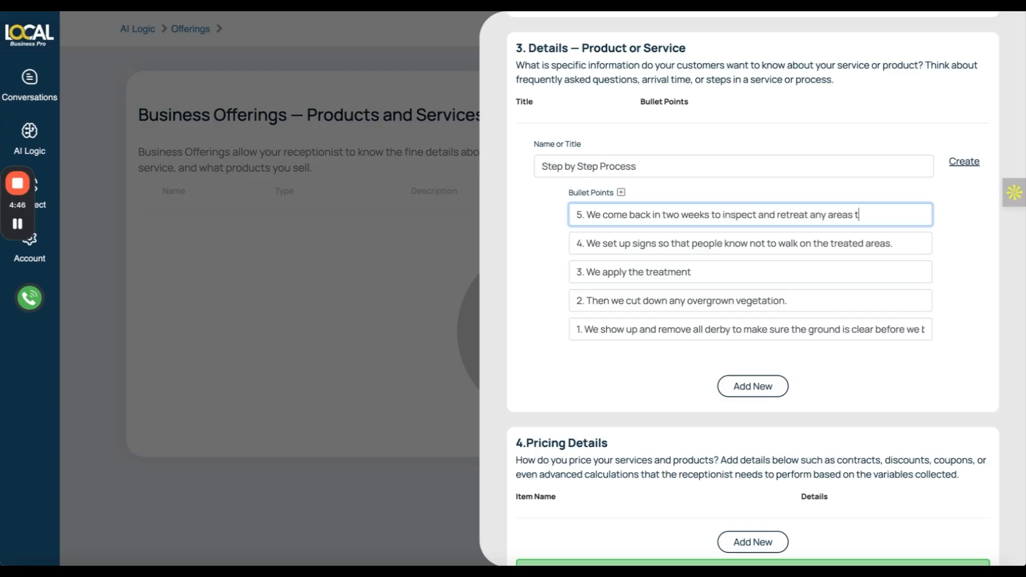
{"action": "type", "text": "hat didn't quite take."}
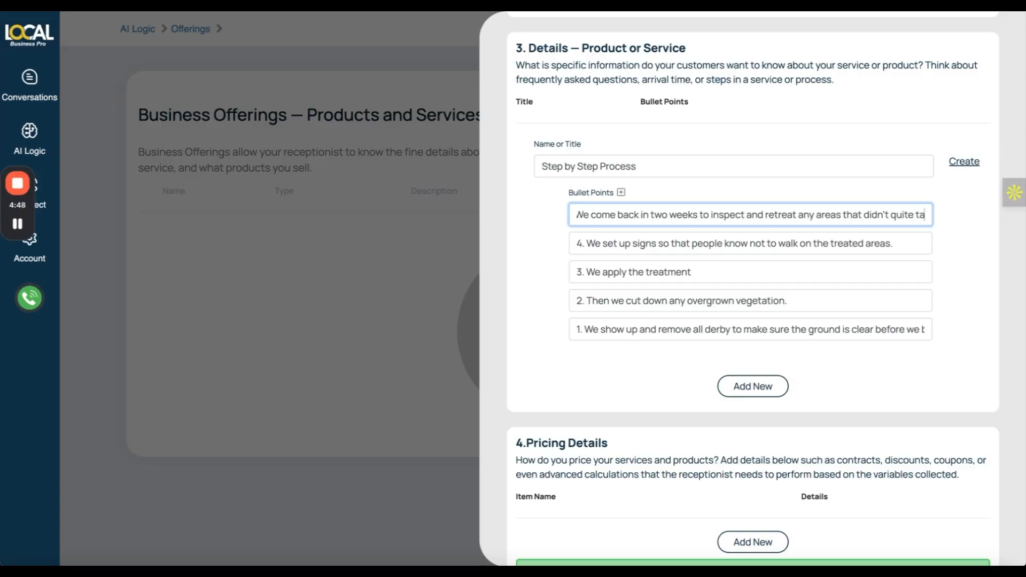
{"action": "left_click", "coordinate": [964, 162]}
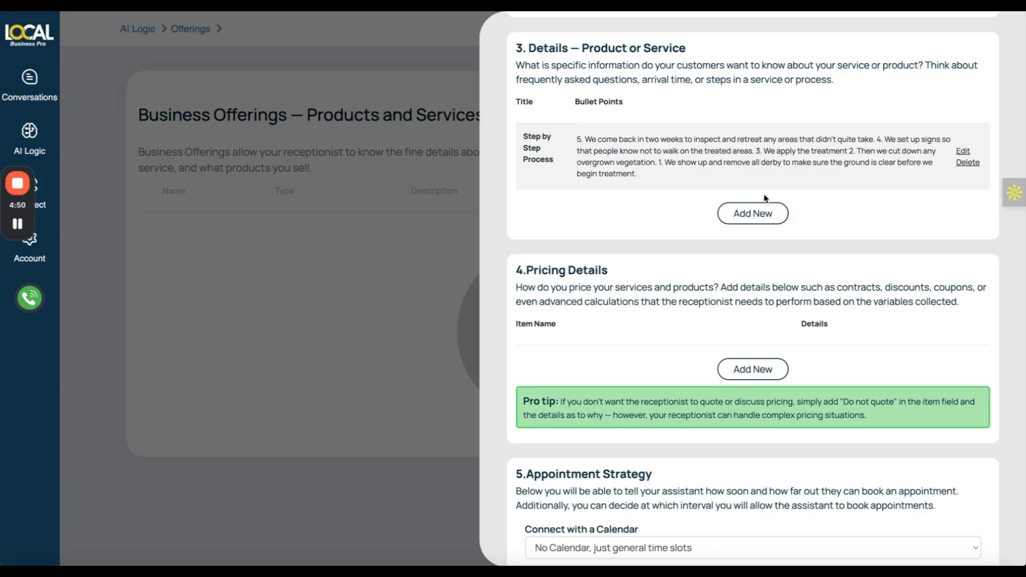
Start a new item in the pricing details named "Do not quote".
{"action": "scroll", "coordinate": [698, 187], "scroll_direction": "up", "scroll_amount": 2}
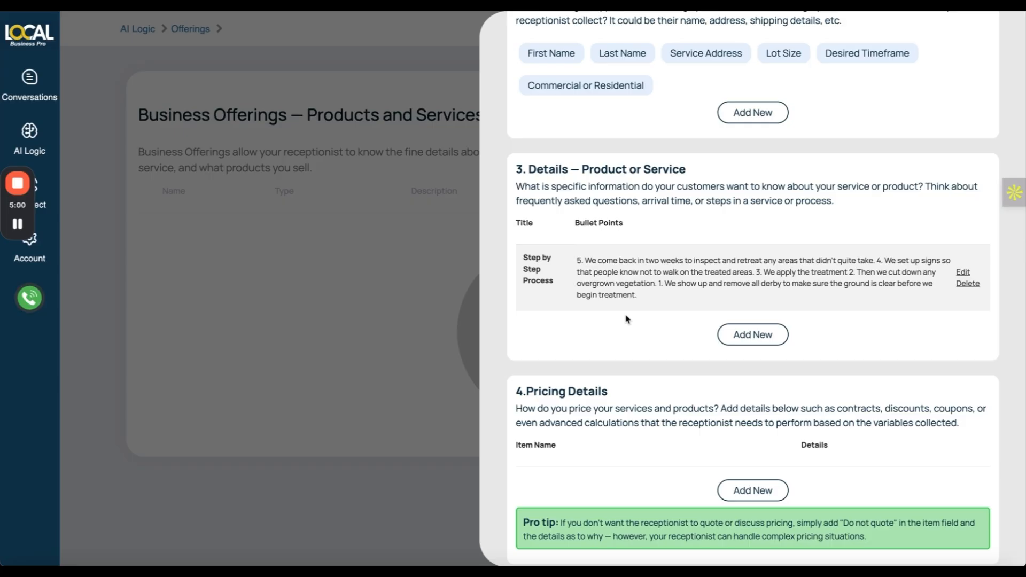
{"action": "scroll", "coordinate": [627, 319], "scroll_direction": "down", "scroll_amount": 5}
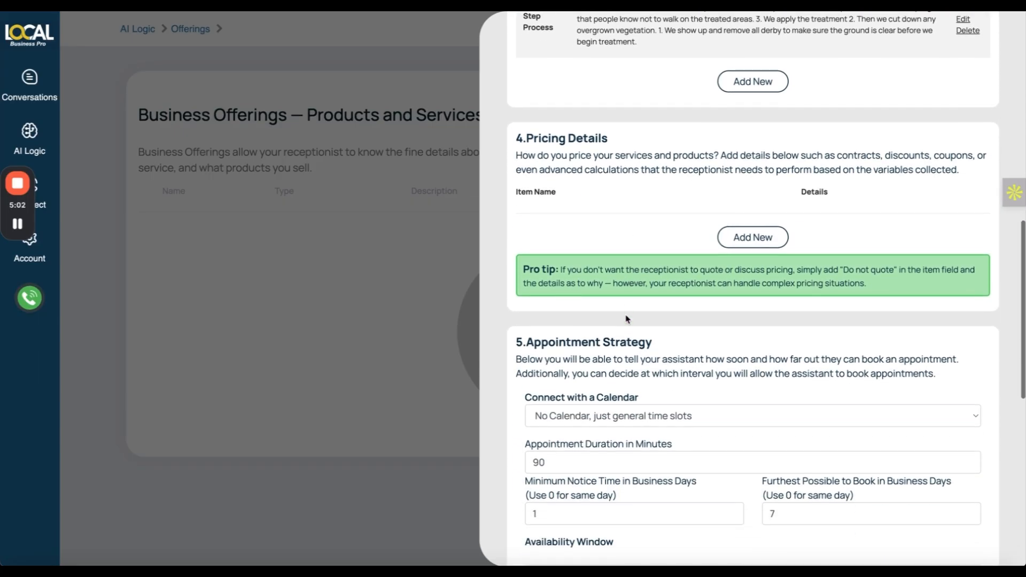
{"action": "scroll", "coordinate": [628, 320], "scroll_direction": "down", "scroll_amount": 1}
{"action": "scroll", "coordinate": [678, 246], "scroll_direction": "down", "scroll_amount": 1}
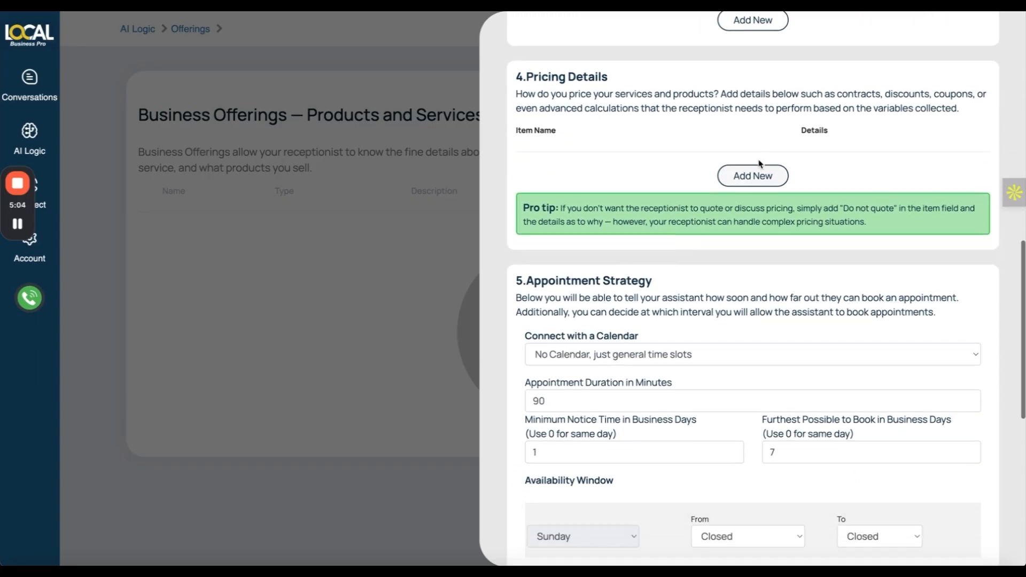
{"action": "left_click_drag", "start_coordinate": [574, 213], "coordinate": [642, 233]}
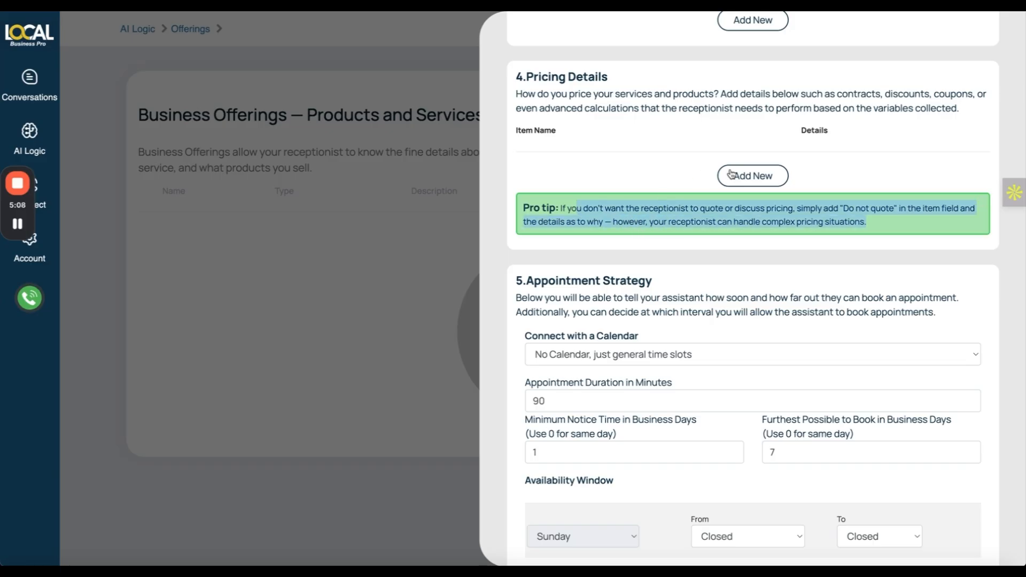
{"action": "left_click", "coordinate": [756, 180]}
{"action": "left_click", "coordinate": [670, 196]}
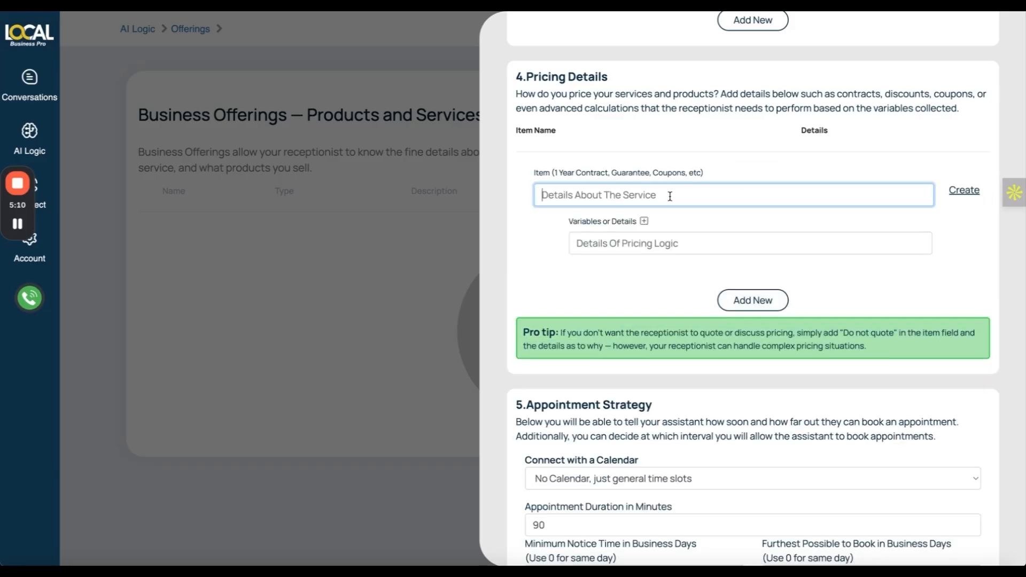
{"action": "type", "text": "Do not auot"}
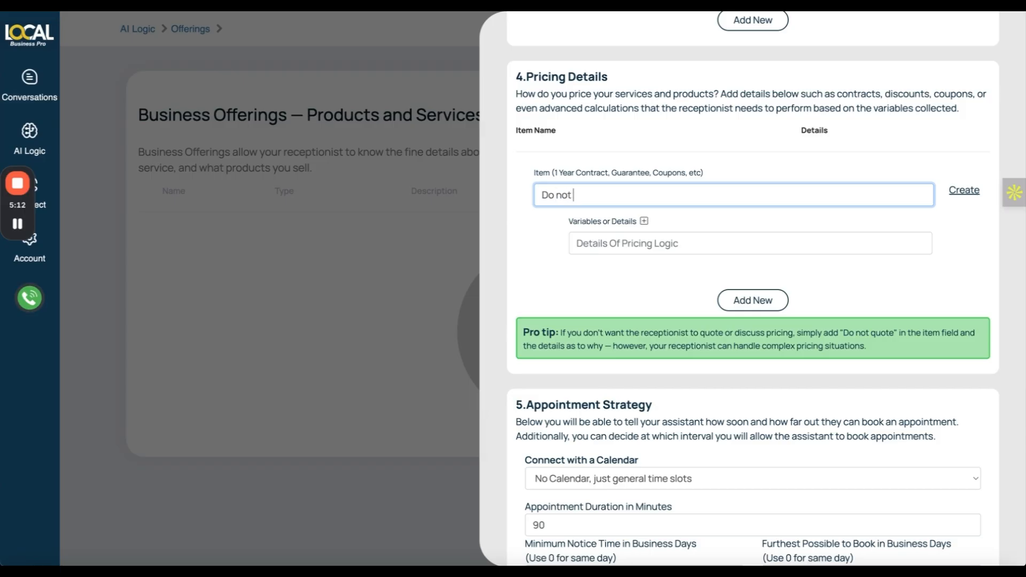
{"action": "key", "text": "BackSpace"}
{"action": "key", "text": "BackSpace"}
{"action": "key", "text": "BackSpace"}
{"action": "key", "text": "BackSpace"}
{"action": "type", "text": "quote"}
Enter details telling callers that a technician must see the property in a free inspection instead of giving a quote, and create the pricing item.
{"action": "left_click", "coordinate": [661, 246]}
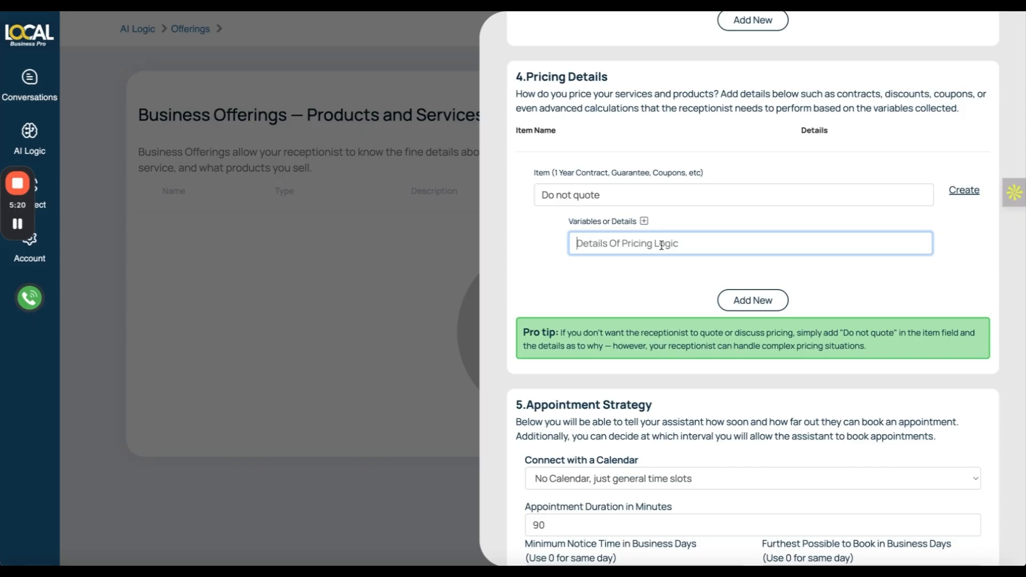
{"action": "type", "text": "Instead of providing a"}
{"action": "type", "text": " quote let them know th"}
{"action": "type", "text": "at we need to send out "}
{"action": "type", "text": "a technician f"}
{"action": "key", "text": "BackSpace"}
{"action": "type", "text": "to get ey"}
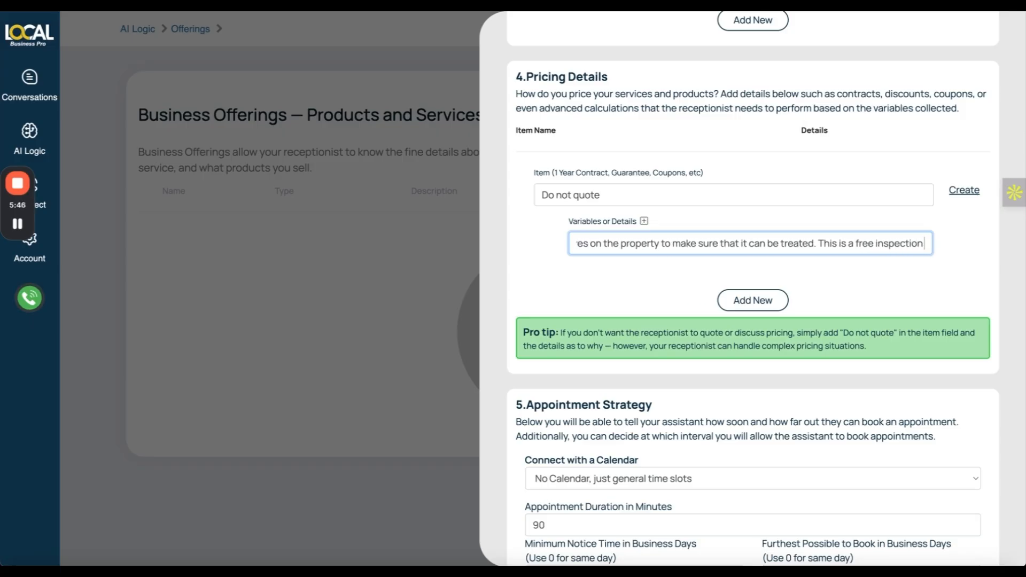
{"action": "type", "text": "."}
{"action": "left_click", "coordinate": [963, 191]}
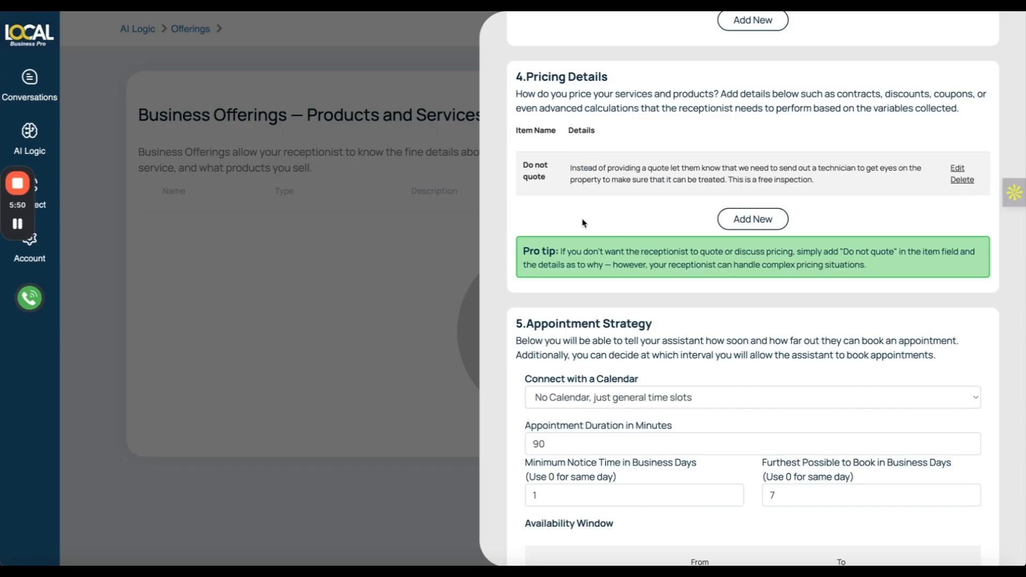
Start another pricing details item named "Estimates".
{"action": "left_click", "coordinate": [750, 224]}
{"action": "left_click", "coordinate": [664, 237]}
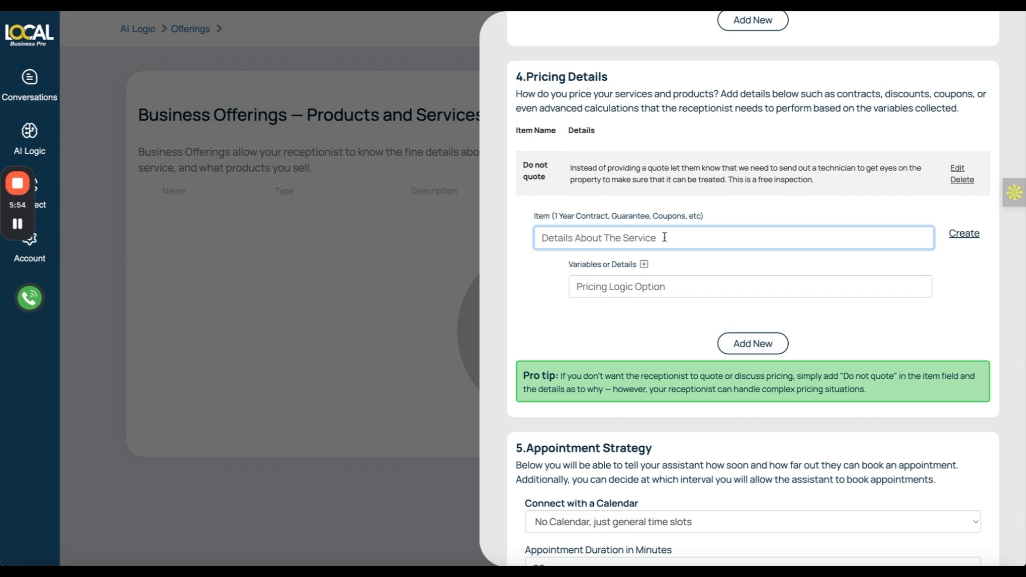
{"action": "type", "text": "Estimates"}
Enter "If the lot is between 500 sqft and 1,500 sqft then the price will be about $300" and create the Estimates item.
{"action": "left_click", "coordinate": [667, 283]}
{"action": "type", "text": "If the lot is be"}
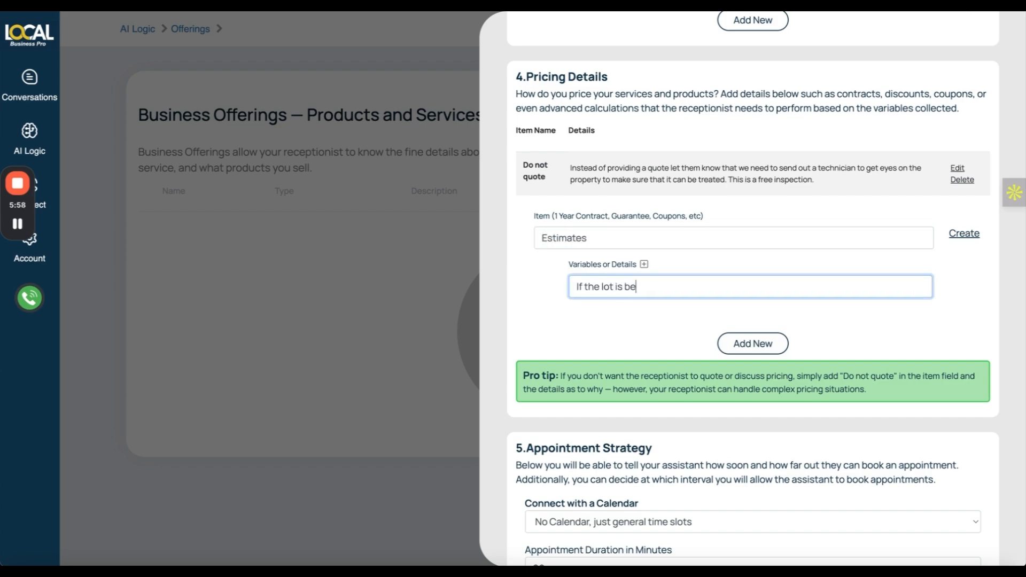
{"action": "type", "text": "tween 500 sqf and 15000"}
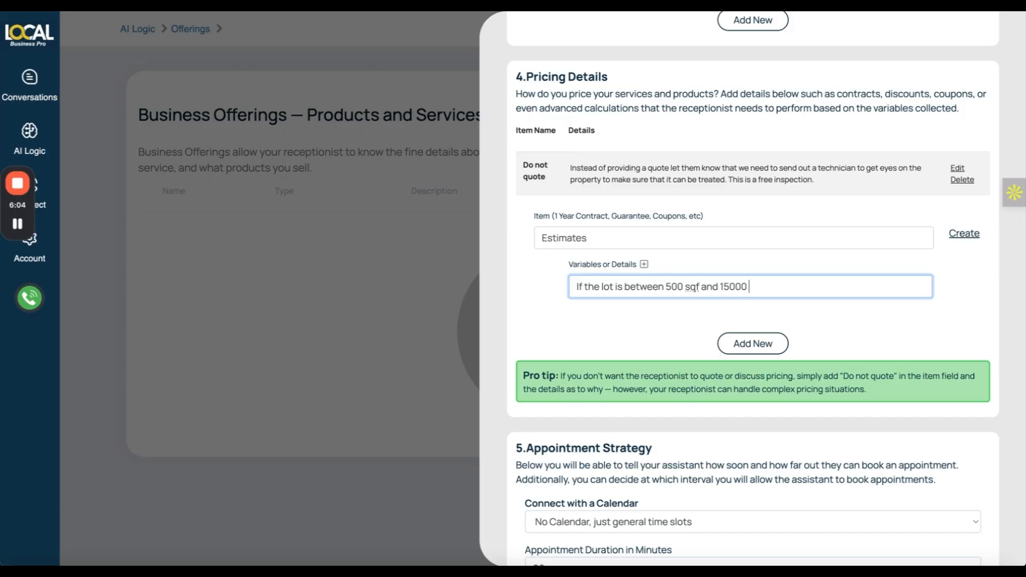
{"action": "key", "text": "BackSpace"}
{"action": "key", "text": "BackSpace"}
{"action": "key", "text": "BackSpace"}
{"action": "key", "text": "BackSpace"}
{"action": "type", "text": ",500 sqft"}
{"action": "left_click", "coordinate": [697, 288]}
{"action": "type", "text": "t"}
{"action": "left_click", "coordinate": [783, 287]}
{"action": "type", "text": "then the price "}
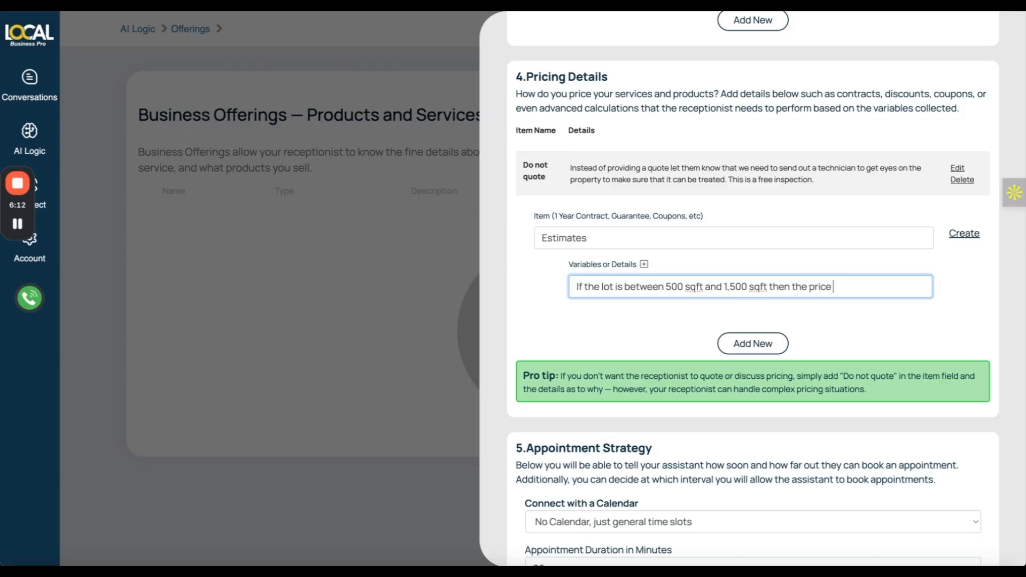
{"action": "type", "text": "will be about $300"}
{"action": "left_click", "coordinate": [893, 319]}
{"action": "left_click", "coordinate": [964, 234]}
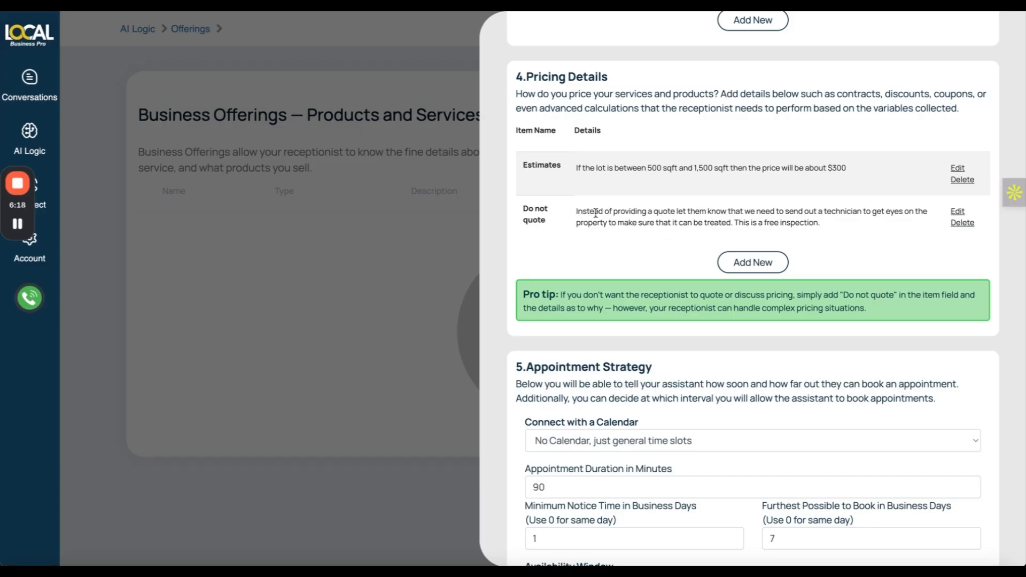
{"action": "left_click_drag", "start_coordinate": [542, 167], "coordinate": [870, 179]}
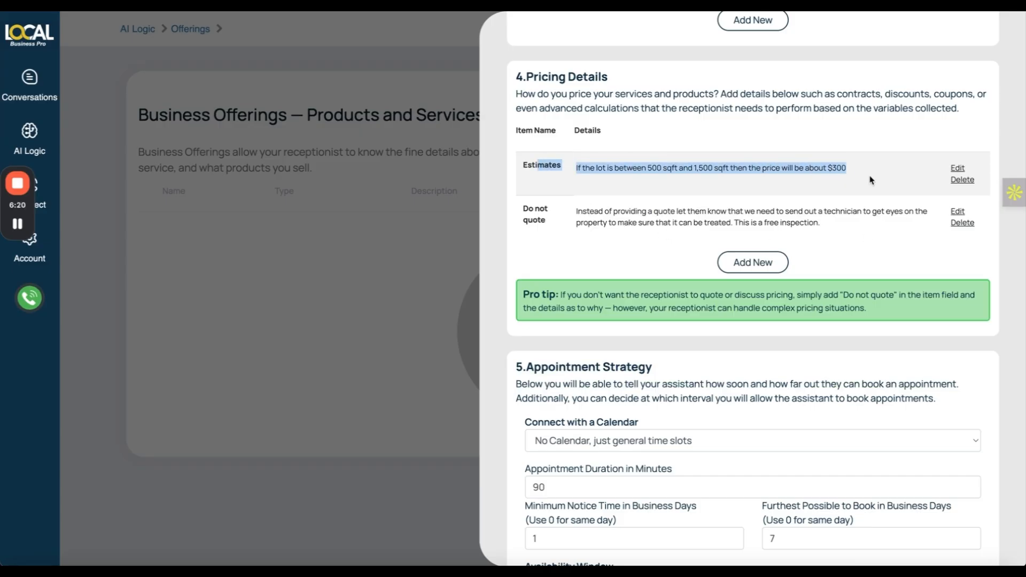
{"action": "left_click", "coordinate": [870, 179]}
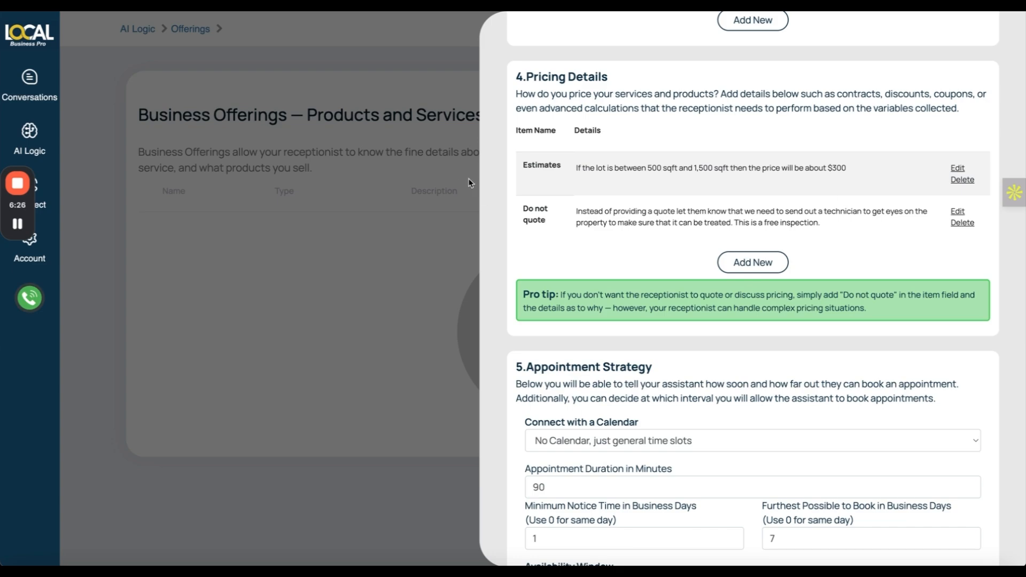
Choose "No Calendar, just general time slots" as the calendar connection in the appointment strategy.
{"action": "scroll", "coordinate": [626, 220], "scroll_direction": "down", "scroll_amount": 5}
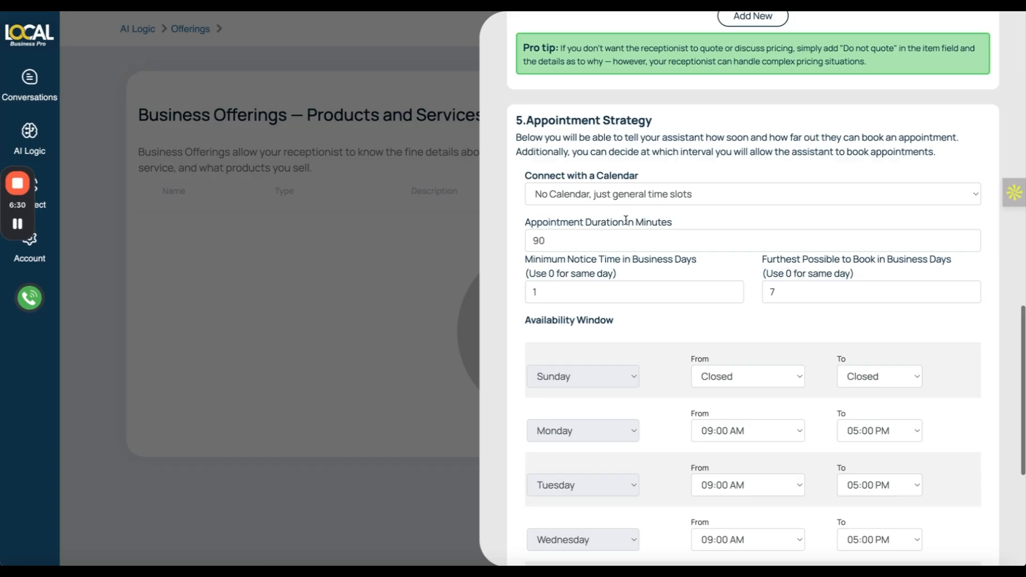
{"action": "left_click", "coordinate": [679, 195]}
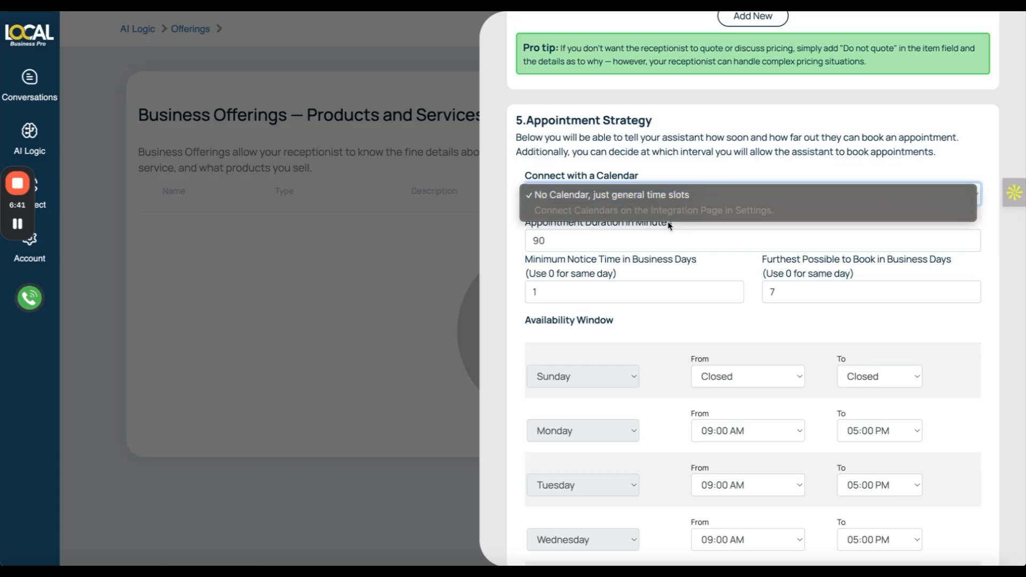
{"action": "left_click", "coordinate": [711, 195]}
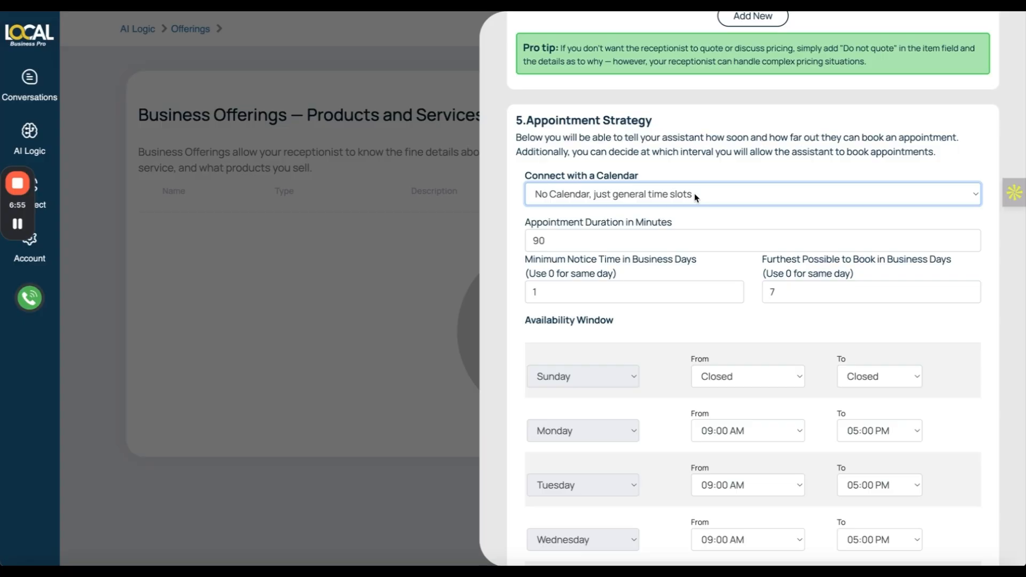
Set the minimum notice time to 1 business day and the furthest possible booking to 5 business days.
{"action": "left_click", "coordinate": [571, 247]}
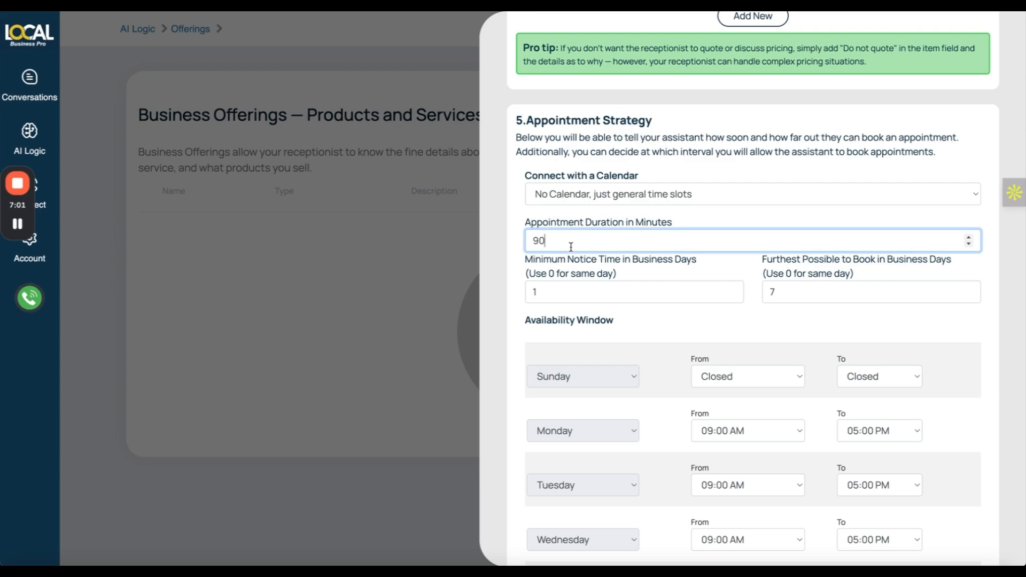
{"action": "left_click", "coordinate": [571, 293]}
{"action": "key", "text": "BackSpace"}
{"action": "type", "text": "0"}
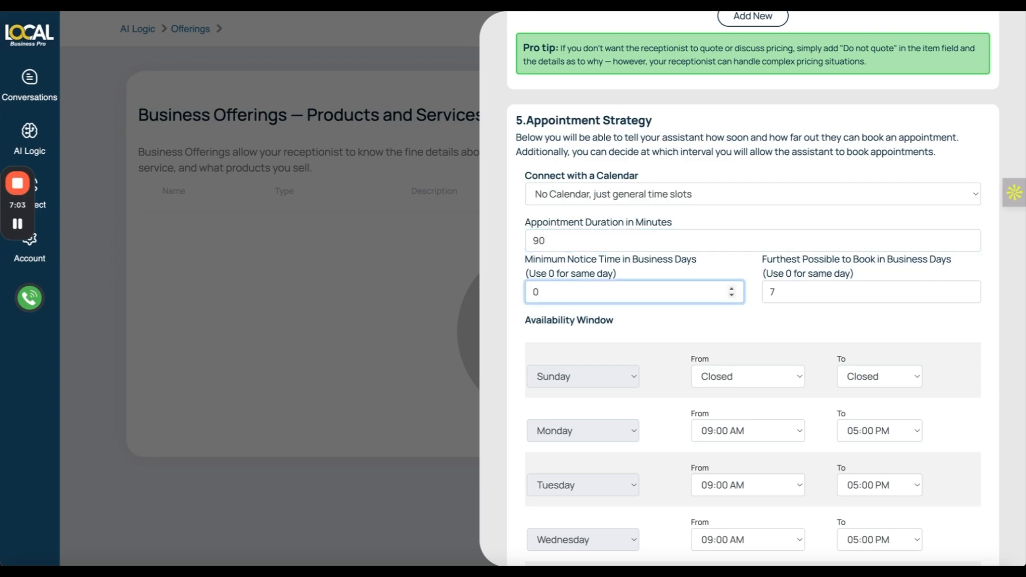
{"action": "type", "text": "1"}
{"action": "left_click", "coordinate": [795, 293]}
{"action": "key", "text": "BackSpace"}
{"action": "type", "text": "5"}
{"action": "left_click", "coordinate": [767, 327]}
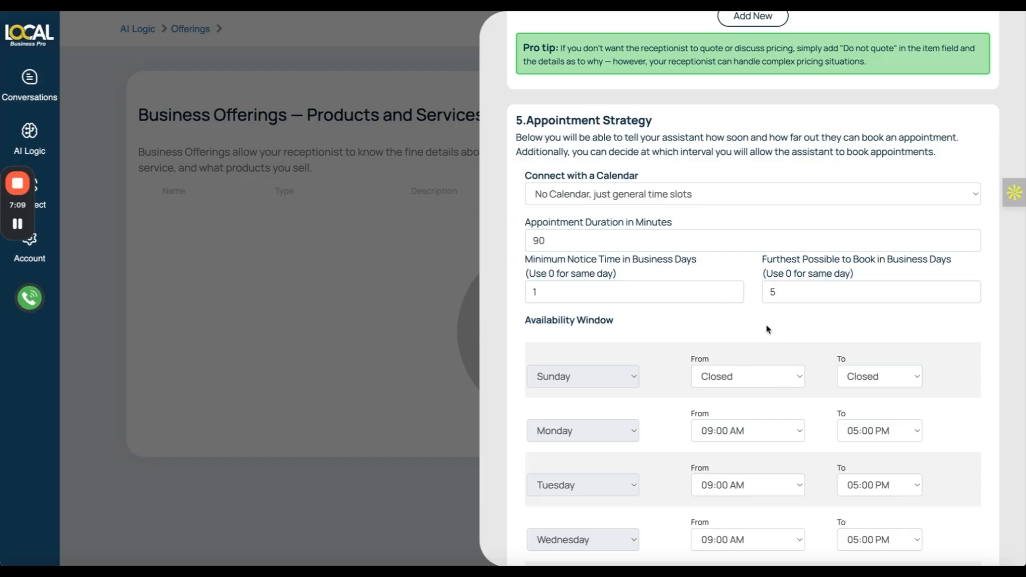
Review the availability window hours for each day of the week.
{"action": "scroll", "coordinate": [768, 329], "scroll_direction": "down", "scroll_amount": 4}
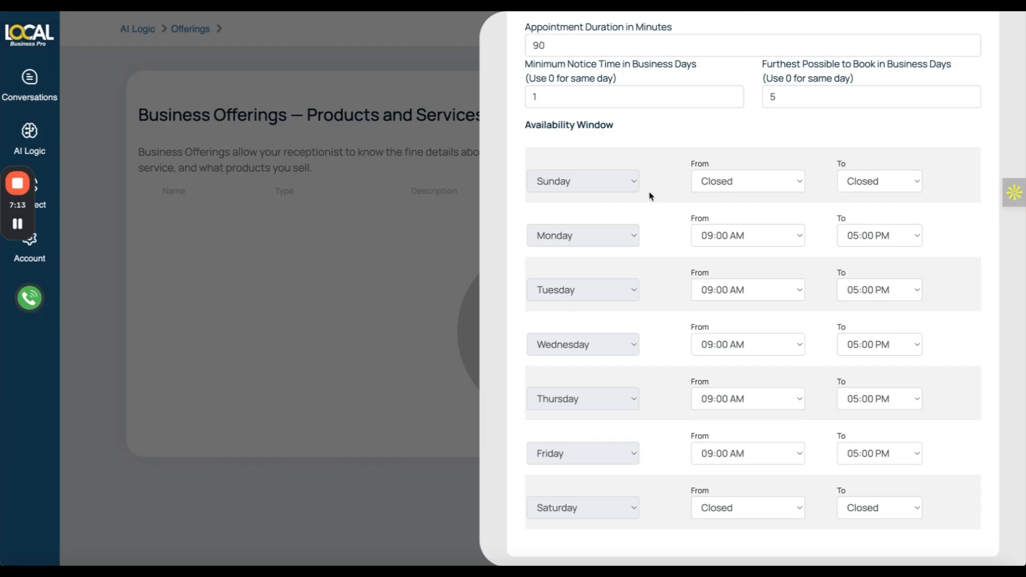
{"action": "scroll", "coordinate": [604, 272], "scroll_direction": "down", "scroll_amount": 1}
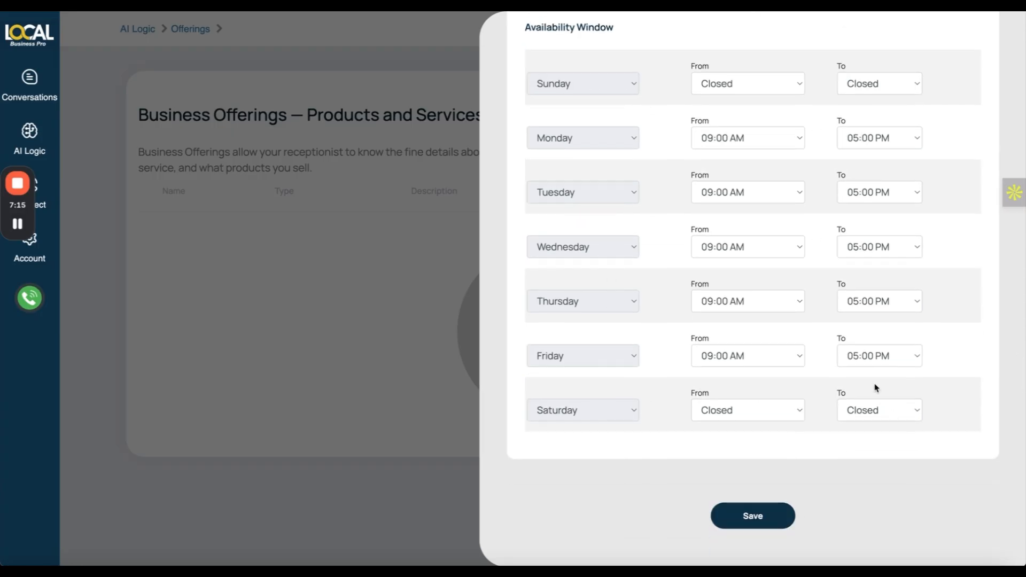
{"action": "scroll", "coordinate": [876, 387], "scroll_direction": "down", "scroll_amount": 1}
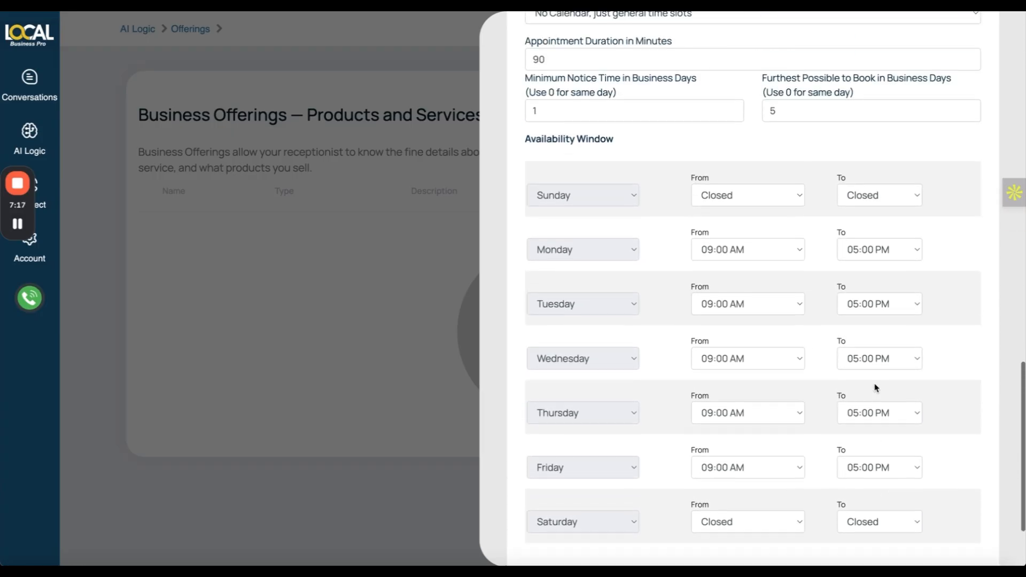
Review the filled-in sections of the Pre-Emergent offering, save it and close the offering details.
{"action": "scroll", "coordinate": [876, 387], "scroll_direction": "up", "scroll_amount": 15}
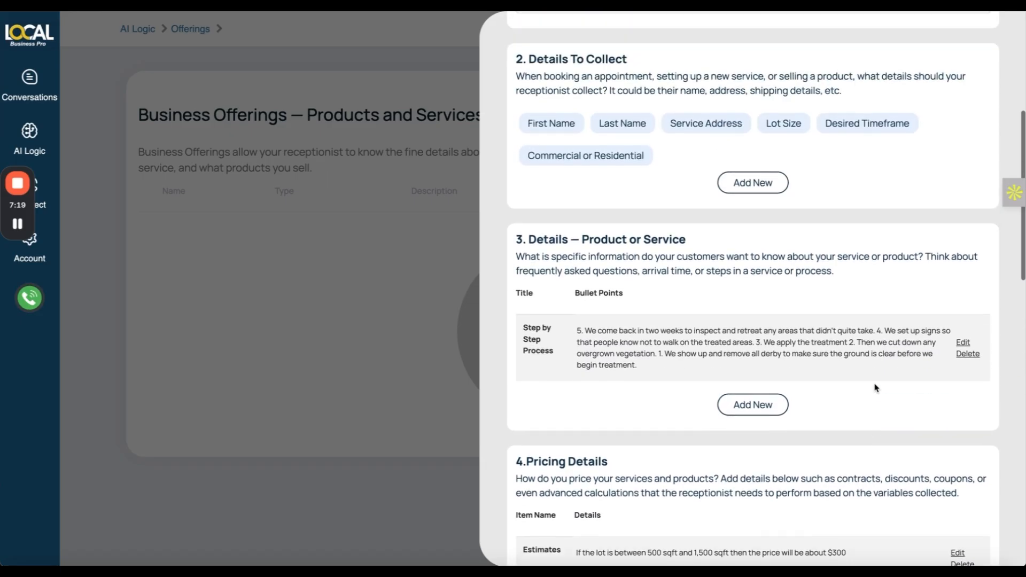
{"action": "scroll", "coordinate": [875, 387], "scroll_direction": "up", "scroll_amount": 5}
{"action": "scroll", "coordinate": [875, 387], "scroll_direction": "down", "scroll_amount": 10}
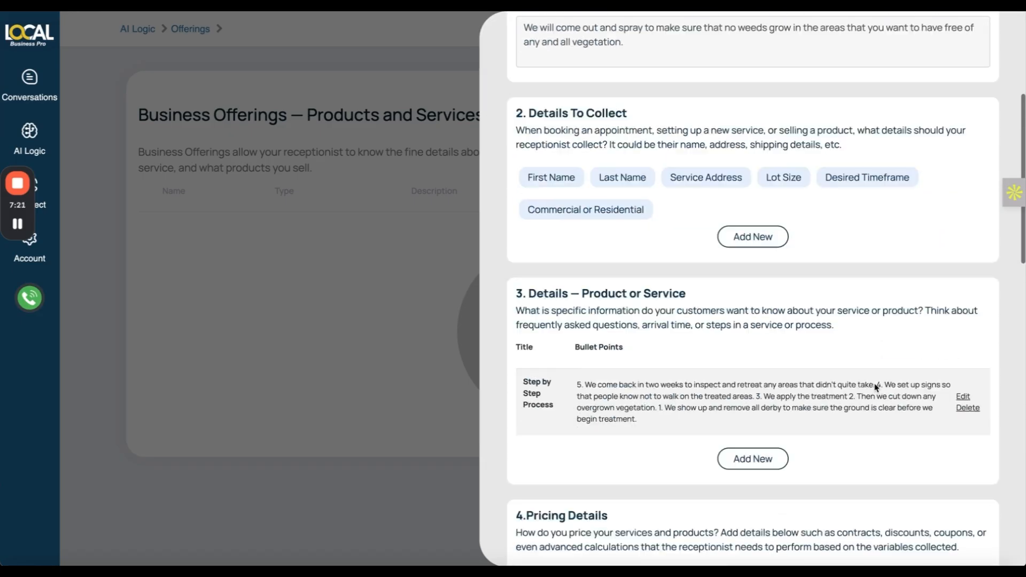
{"action": "scroll", "coordinate": [876, 387], "scroll_direction": "down", "scroll_amount": 7}
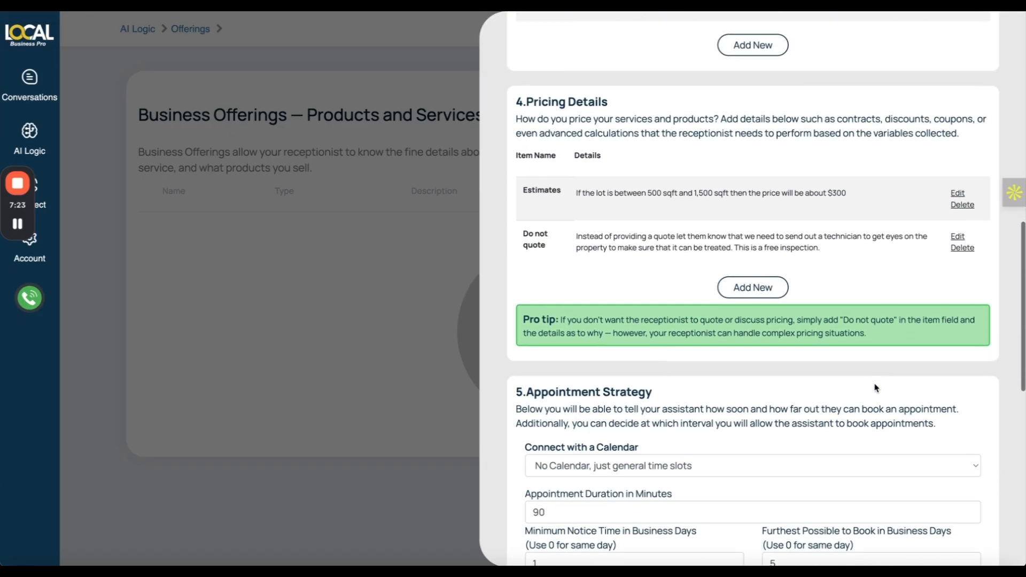
{"action": "scroll", "coordinate": [875, 387], "scroll_direction": "down", "scroll_amount": 6}
{"action": "left_click", "coordinate": [768, 528]}
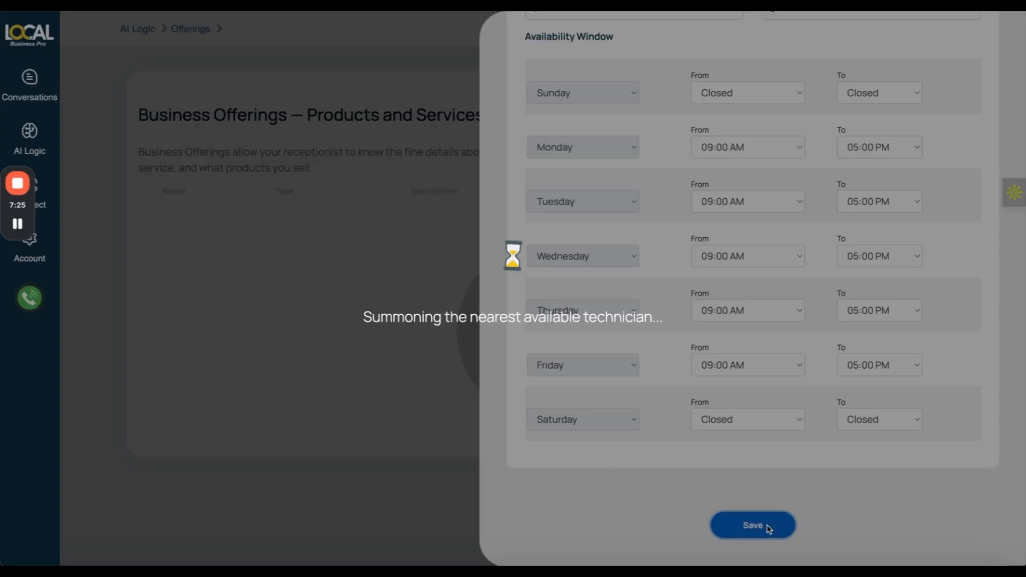
{"action": "scroll", "coordinate": [854, 227], "scroll_direction": "up", "scroll_amount": 15}
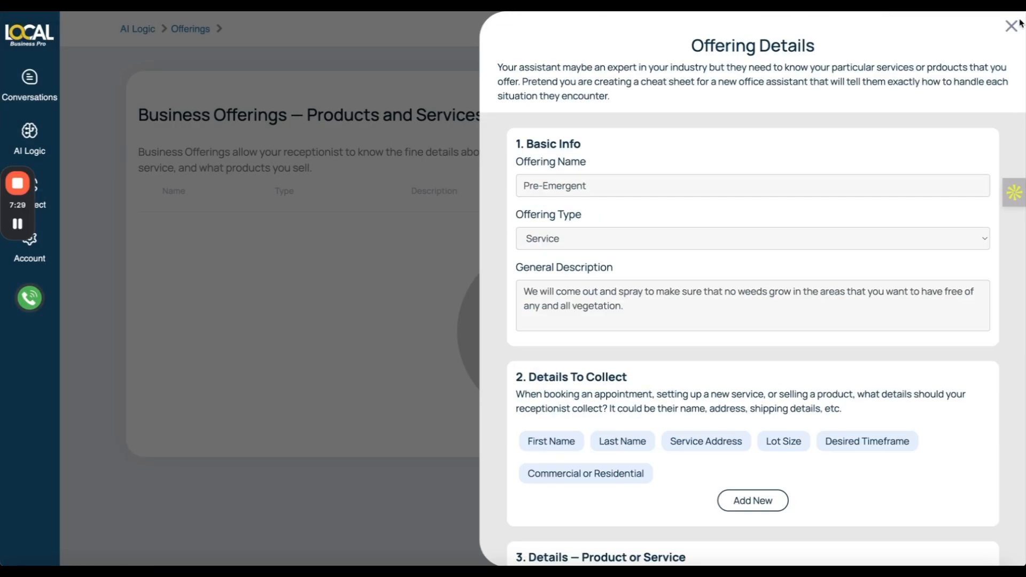
{"action": "left_click", "coordinate": [1014, 27]}
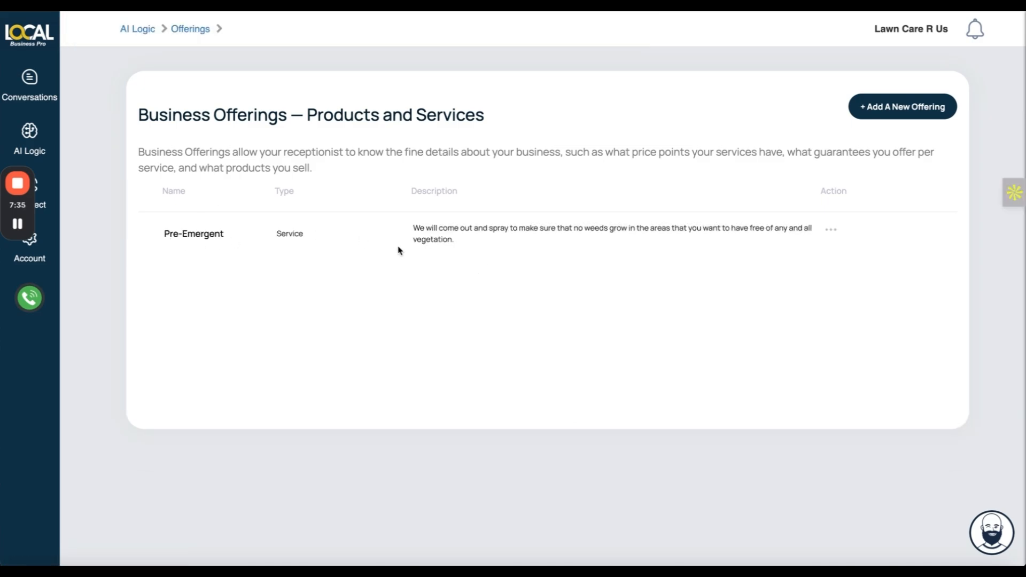
{"action": "left_click_drag", "start_coordinate": [20, 167], "coordinate": [30, 393]}
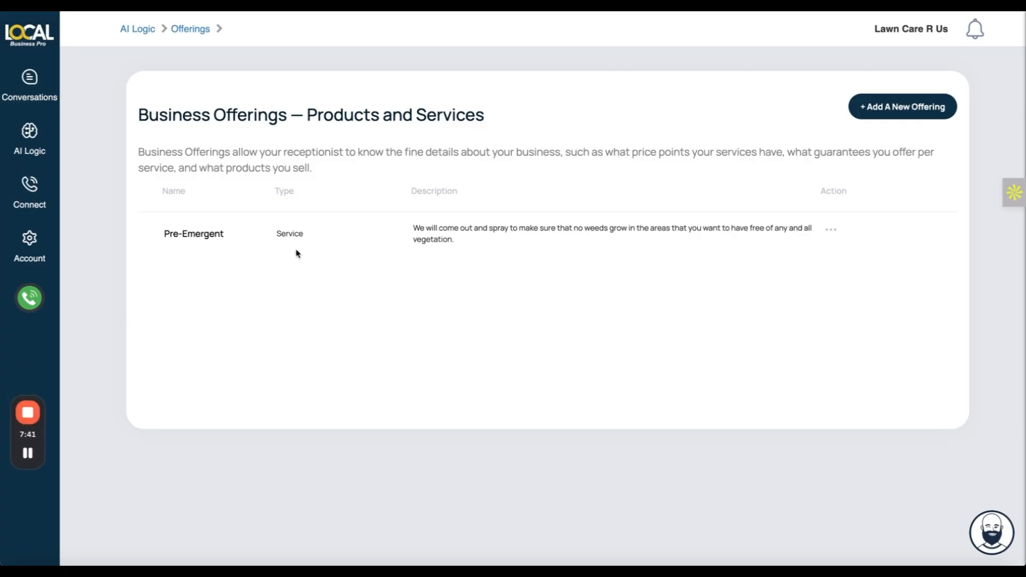
{"action": "mouse_move", "coordinate": [42, 152]}
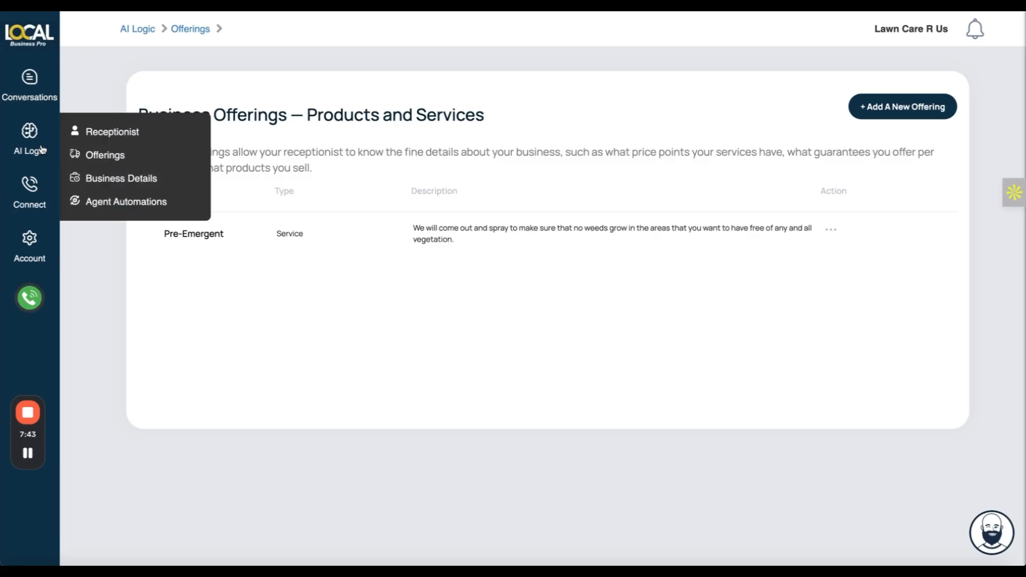